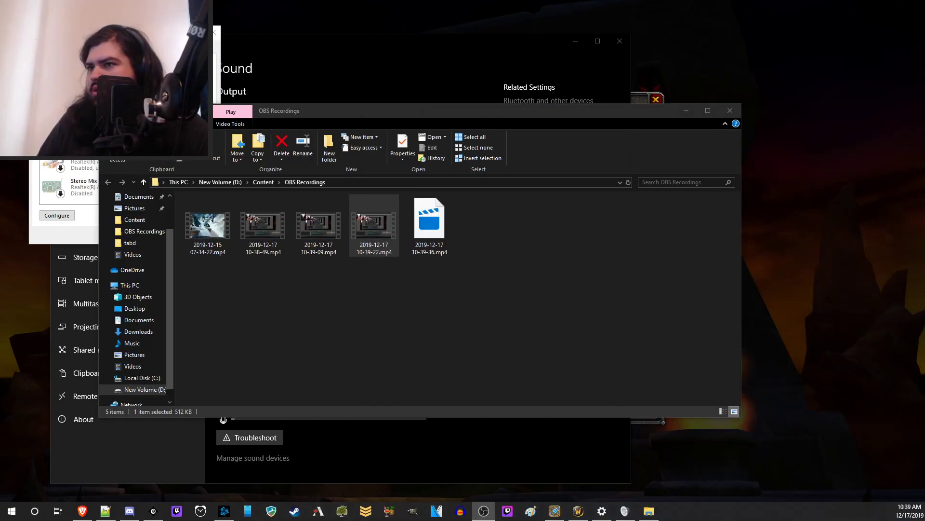
Close the recordings folder, Sound control panel and Settings windows to reveal the game's realm list
{"action": "left_click", "coordinate": [731, 111]}
{"action": "left_click", "coordinate": [213, 31]}
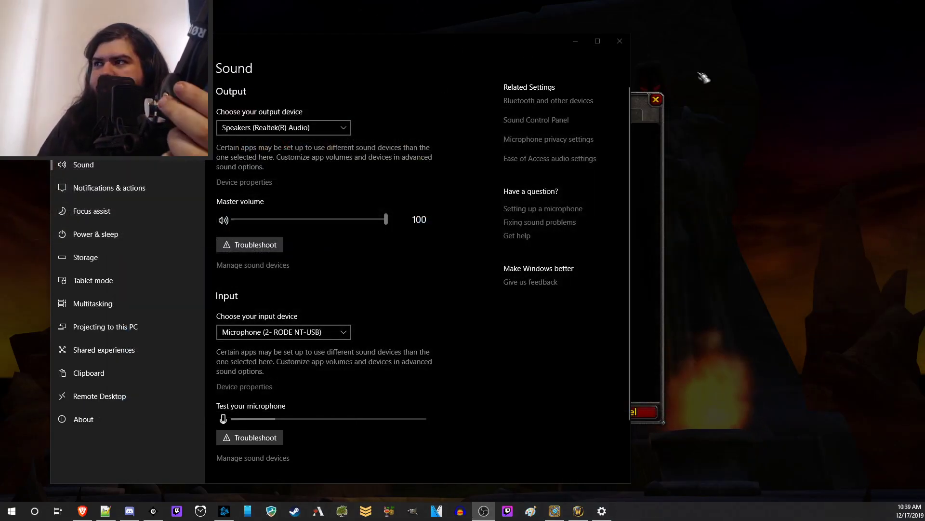
{"action": "left_click", "coordinate": [620, 41]}
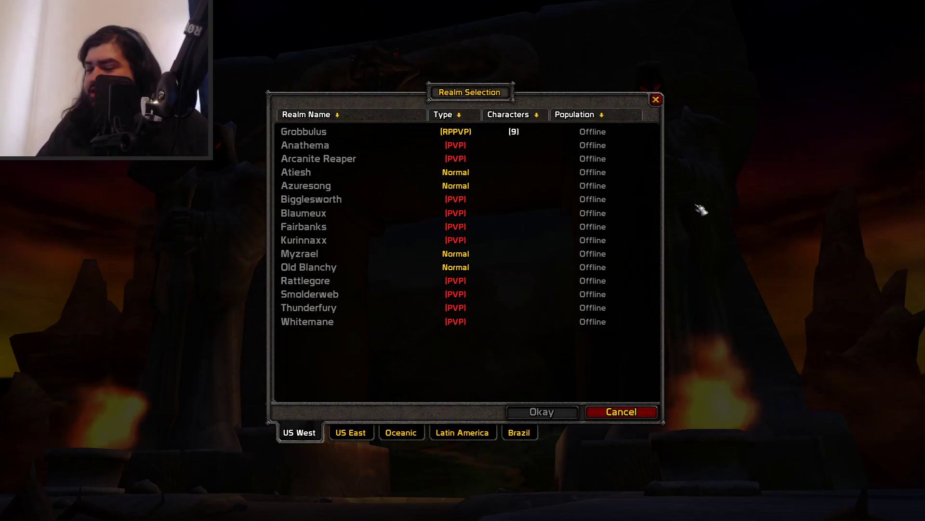
Switch to Discord's fan-art-for-weirdos channel and drag the window to the top of the screen
{"action": "key", "text": "alt+Tab"}
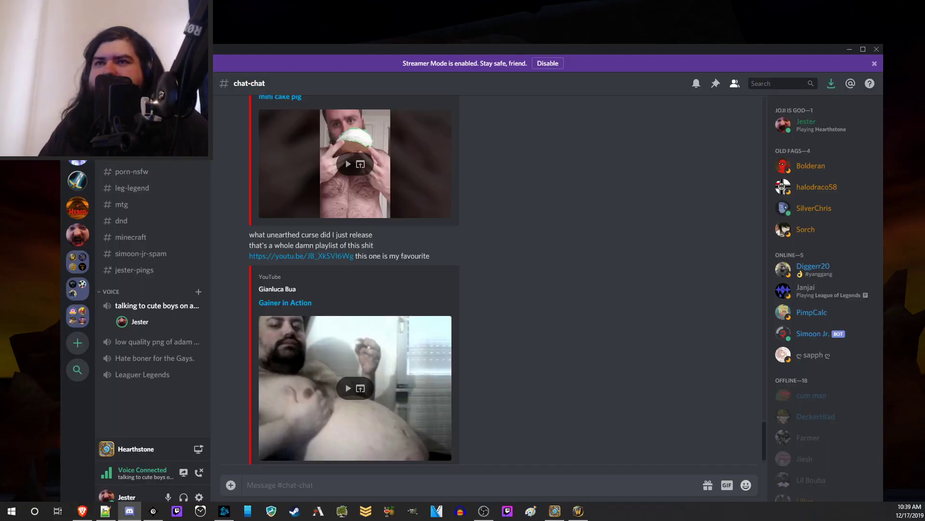
{"action": "key", "text": "ctrl+alt+Up"}
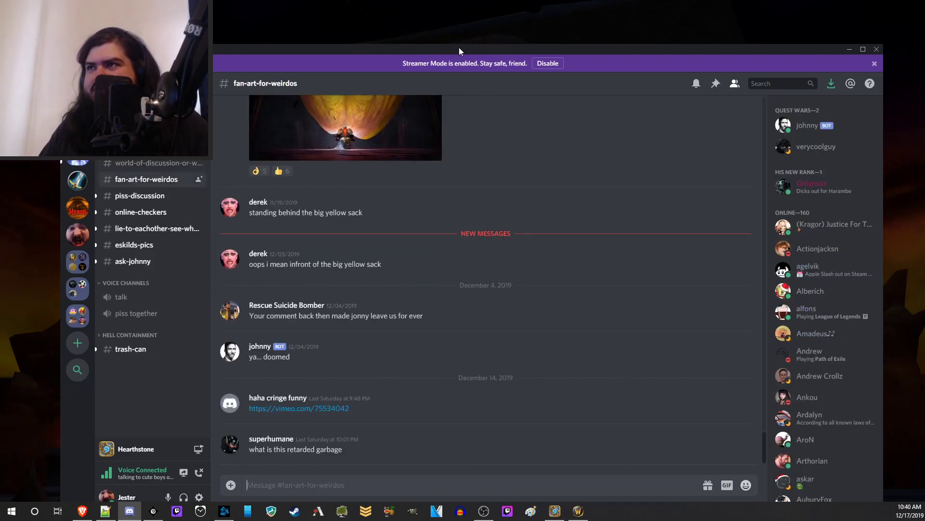
{"action": "left_click_drag", "start_coordinate": [460, 48], "coordinate": [435, 3]}
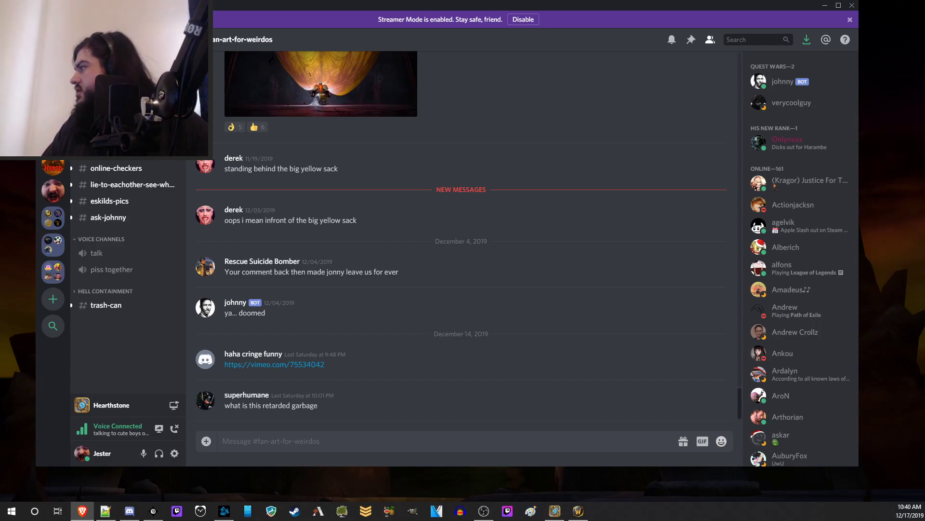
Jump to #chat-chat in the other server, then open #jester-share from the channel list
{"action": "key", "text": "ctrl+alt+Up"}
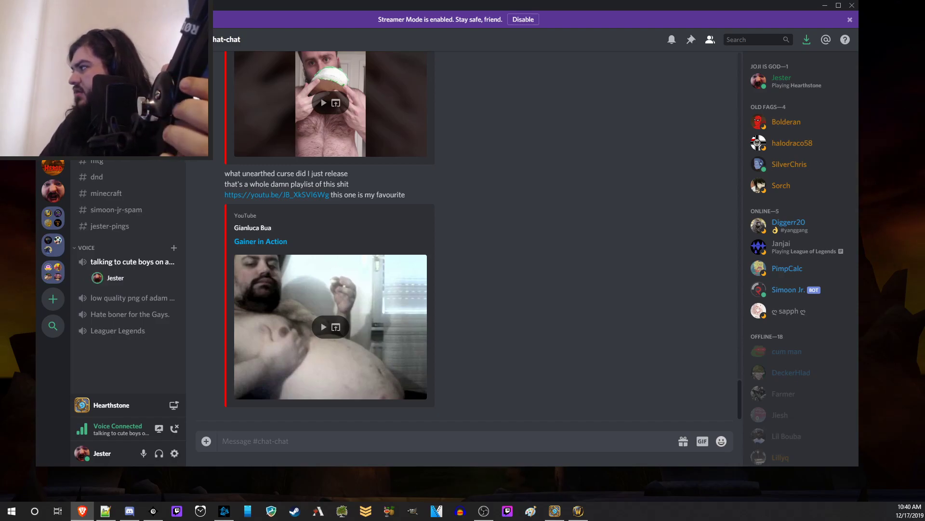
{"action": "scroll", "coordinate": [470, 231], "scroll_direction": "up", "scroll_amount": 3}
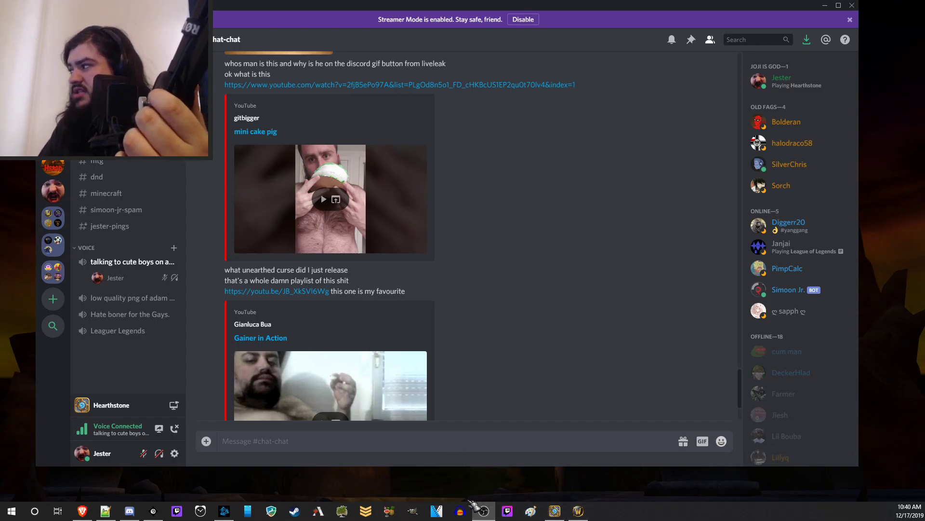
{"action": "scroll", "coordinate": [325, 216], "scroll_direction": "down", "scroll_amount": 1}
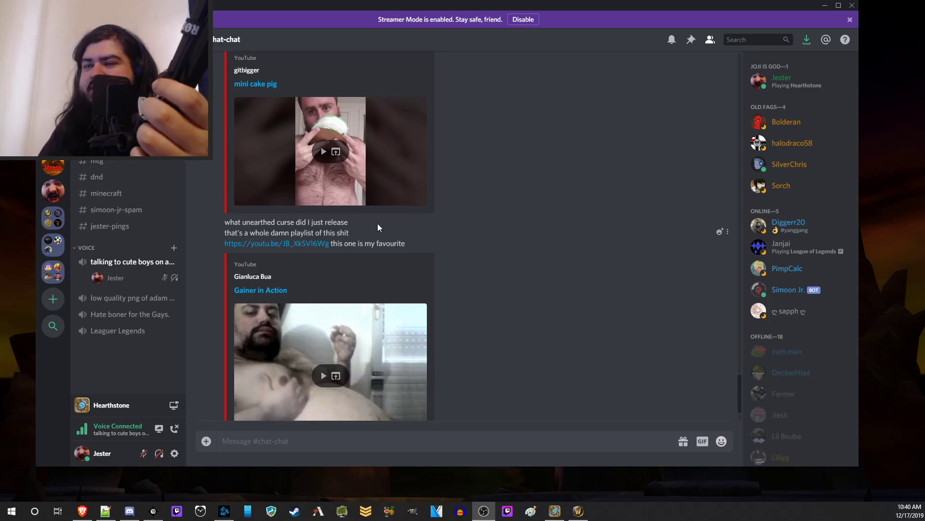
{"action": "left_click", "coordinate": [172, 144]}
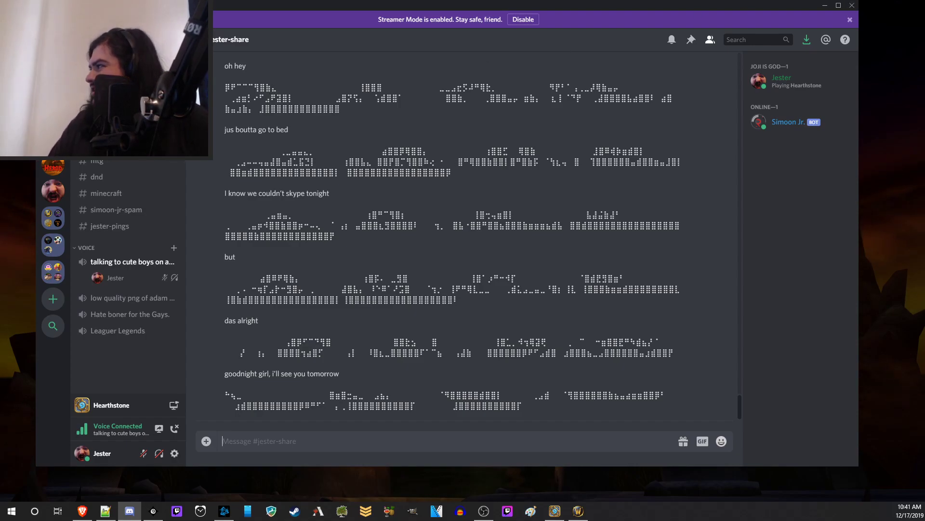
{"action": "key", "text": "alt+Tab"}
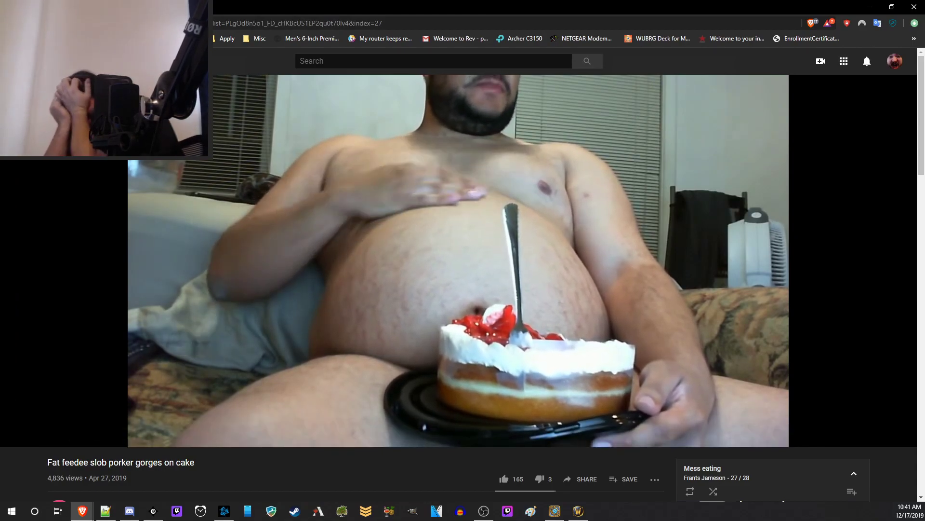
{"action": "key", "text": "space"}
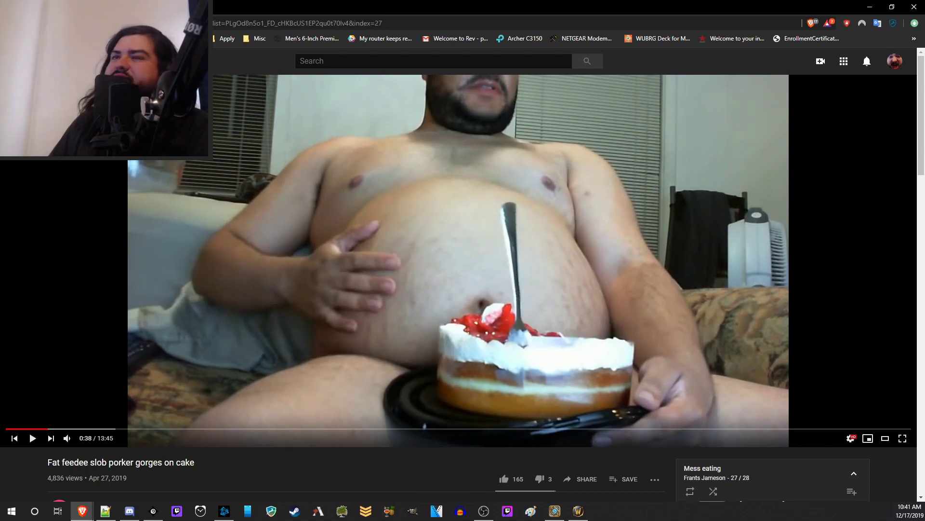
{"action": "key", "text": "alt+Tab"}
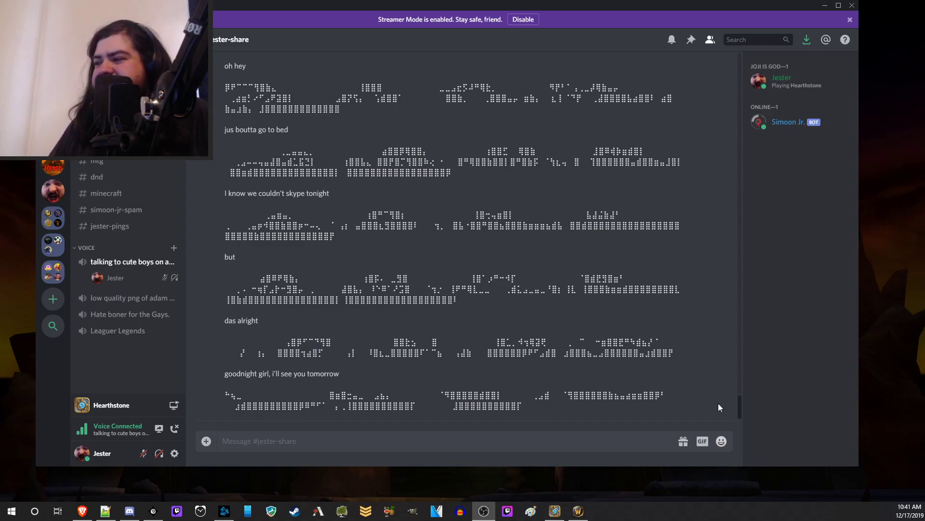
Open the GIF picker from the jester-share message bar
{"action": "left_click", "coordinate": [702, 441]}
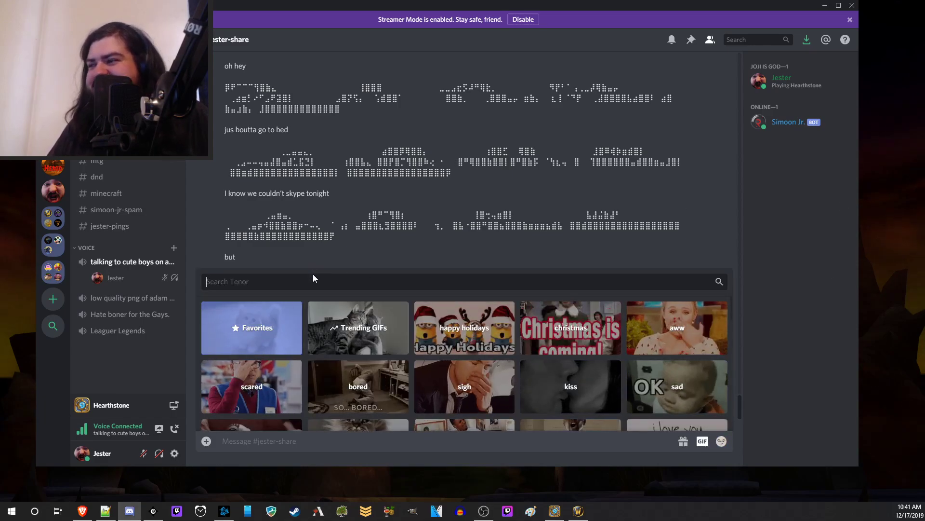
{"action": "scroll", "coordinate": [406, 340], "scroll_direction": "down", "scroll_amount": 3}
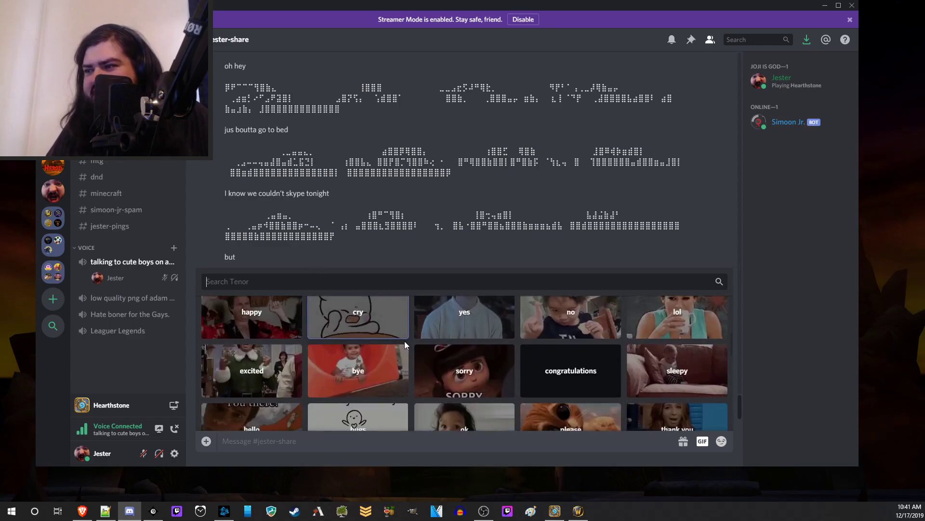
{"action": "scroll", "coordinate": [406, 339], "scroll_direction": "up", "scroll_amount": 3}
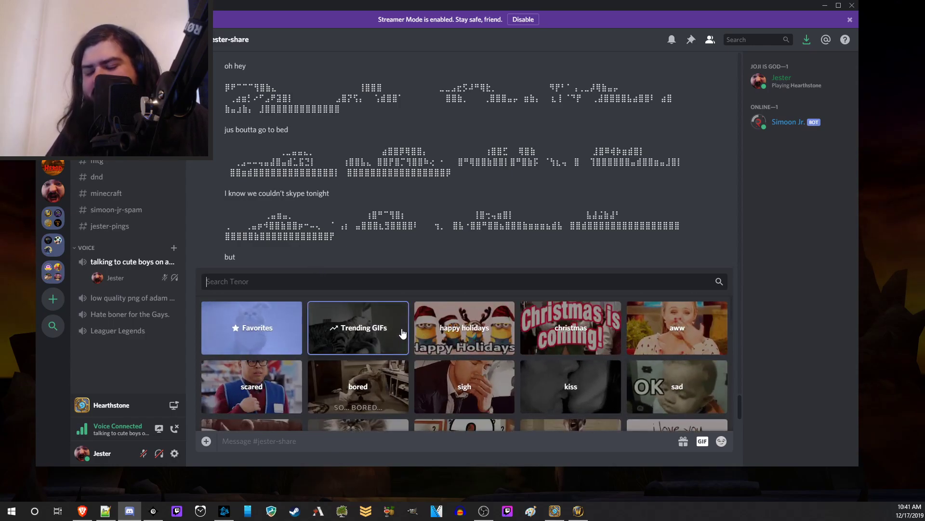
{"action": "type", "text": "black"}
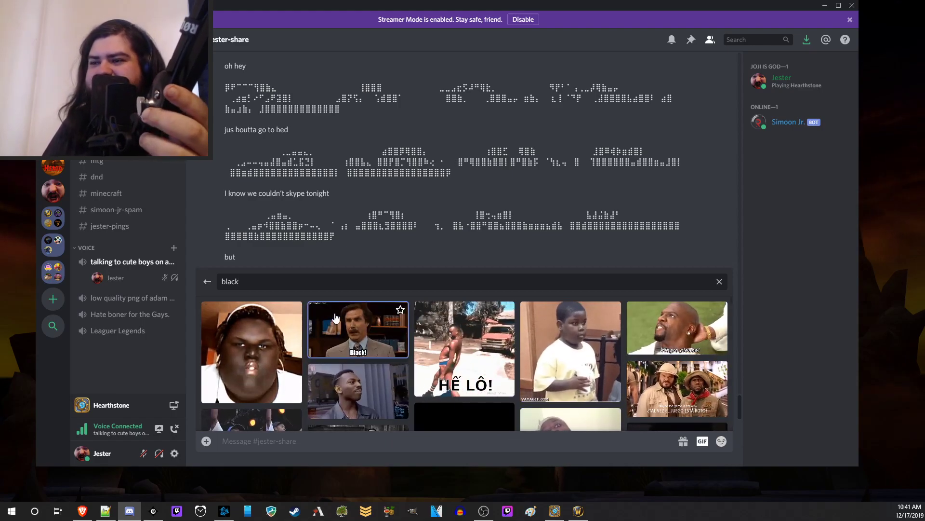
{"action": "scroll", "coordinate": [344, 318], "scroll_direction": "down", "scroll_amount": 3}
{"action": "scroll", "coordinate": [340, 315], "scroll_direction": "down", "scroll_amount": 3}
{"action": "scroll", "coordinate": [336, 319], "scroll_direction": "down", "scroll_amount": 3}
{"action": "scroll", "coordinate": [333, 325], "scroll_direction": "down", "scroll_amount": 3}
{"action": "scroll", "coordinate": [329, 330], "scroll_direction": "down", "scroll_amount": 3}
{"action": "scroll", "coordinate": [329, 328], "scroll_direction": "down", "scroll_amount": 3}
{"action": "scroll", "coordinate": [333, 323], "scroll_direction": "down", "scroll_amount": 3}
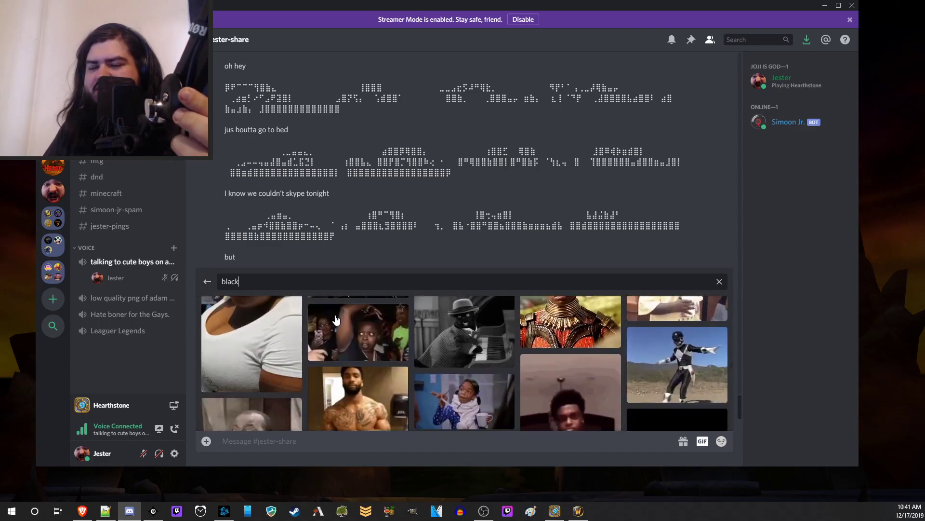
{"action": "scroll", "coordinate": [335, 321], "scroll_direction": "down", "scroll_amount": 3}
{"action": "scroll", "coordinate": [336, 324], "scroll_direction": "down", "scroll_amount": 3}
{"action": "scroll", "coordinate": [336, 327], "scroll_direction": "down", "scroll_amount": 3}
{"action": "scroll", "coordinate": [337, 330], "scroll_direction": "down", "scroll_amount": 3}
{"action": "scroll", "coordinate": [337, 329], "scroll_direction": "down", "scroll_amount": 3}
{"action": "scroll", "coordinate": [338, 328], "scroll_direction": "down", "scroll_amount": 3}
{"action": "scroll", "coordinate": [342, 325], "scroll_direction": "down", "scroll_amount": 3}
{"action": "scroll", "coordinate": [346, 323], "scroll_direction": "down", "scroll_amount": 3}
{"action": "scroll", "coordinate": [355, 329], "scroll_direction": "down", "scroll_amount": 3}
{"action": "scroll", "coordinate": [390, 340], "scroll_direction": "down", "scroll_amount": 3}
{"action": "scroll", "coordinate": [419, 354], "scroll_direction": "down", "scroll_amount": 3}
{"action": "scroll", "coordinate": [431, 359], "scroll_direction": "down", "scroll_amount": 3}
{"action": "scroll", "coordinate": [432, 358], "scroll_direction": "down", "scroll_amount": 3}
{"action": "scroll", "coordinate": [432, 356], "scroll_direction": "down", "scroll_amount": 3}
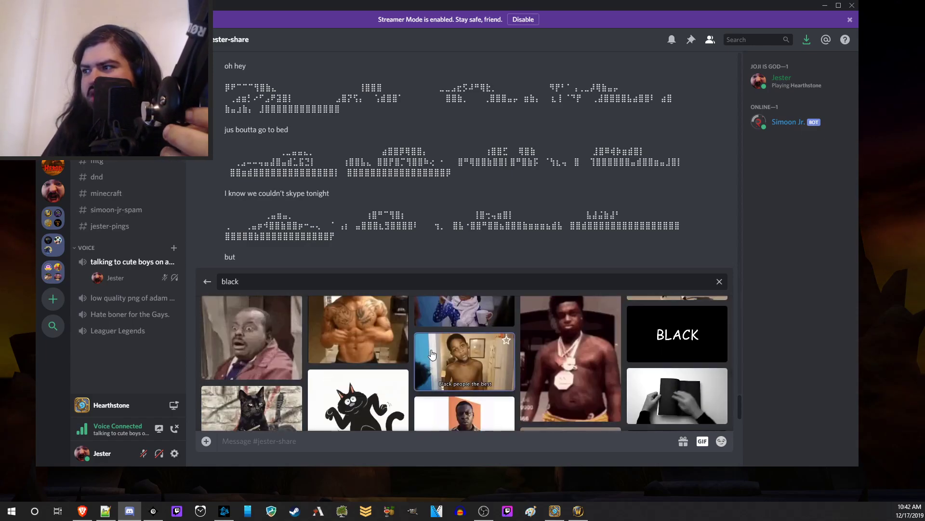
{"action": "scroll", "coordinate": [432, 354], "scroll_direction": "down", "scroll_amount": 3}
{"action": "scroll", "coordinate": [432, 354], "scroll_direction": "down", "scroll_amount": 3}
{"action": "scroll", "coordinate": [430, 353], "scroll_direction": "down", "scroll_amount": 3}
{"action": "scroll", "coordinate": [428, 352], "scroll_direction": "down", "scroll_amount": 3}
{"action": "scroll", "coordinate": [427, 351], "scroll_direction": "down", "scroll_amount": 3}
{"action": "scroll", "coordinate": [426, 350], "scroll_direction": "down", "scroll_amount": 2}
{"action": "scroll", "coordinate": [454, 356], "scroll_direction": "up", "scroll_amount": 2}
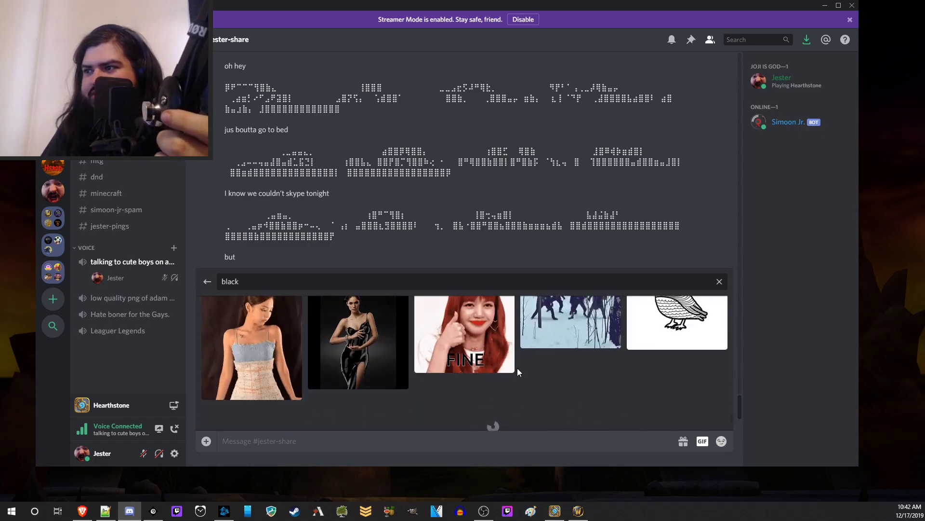
{"action": "scroll", "coordinate": [517, 368], "scroll_direction": "up", "scroll_amount": 2}
{"action": "scroll", "coordinate": [517, 369], "scroll_direction": "up", "scroll_amount": 3}
{"action": "scroll", "coordinate": [518, 365], "scroll_direction": "up", "scroll_amount": 2}
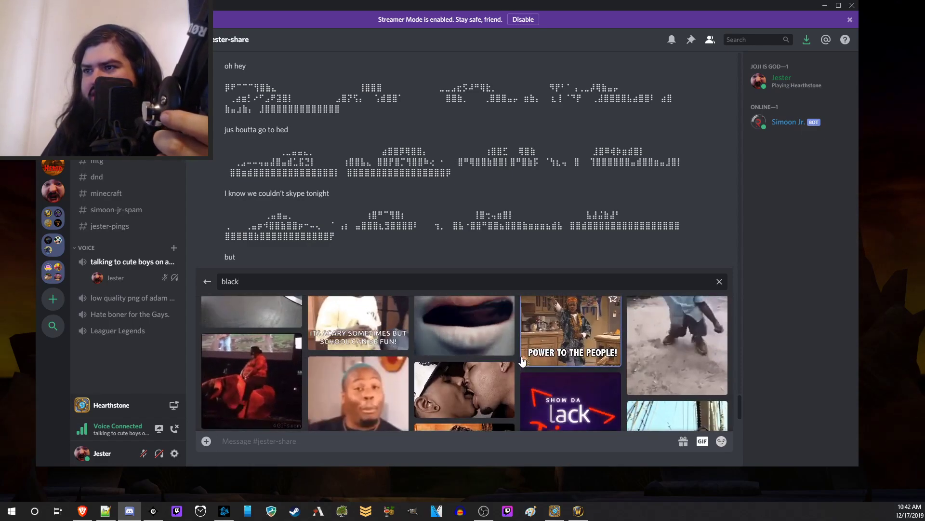
{"action": "scroll", "coordinate": [523, 361], "scroll_direction": "up", "scroll_amount": 1}
{"action": "scroll", "coordinate": [523, 356], "scroll_direction": "up", "scroll_amount": 2}
{"action": "scroll", "coordinate": [519, 351], "scroll_direction": "up", "scroll_amount": 2}
{"action": "scroll", "coordinate": [520, 350], "scroll_direction": "up", "scroll_amount": 2}
{"action": "scroll", "coordinate": [520, 351], "scroll_direction": "up", "scroll_amount": 2}
{"action": "scroll", "coordinate": [520, 349], "scroll_direction": "up", "scroll_amount": 2}
{"action": "scroll", "coordinate": [519, 349], "scroll_direction": "up", "scroll_amount": 2}
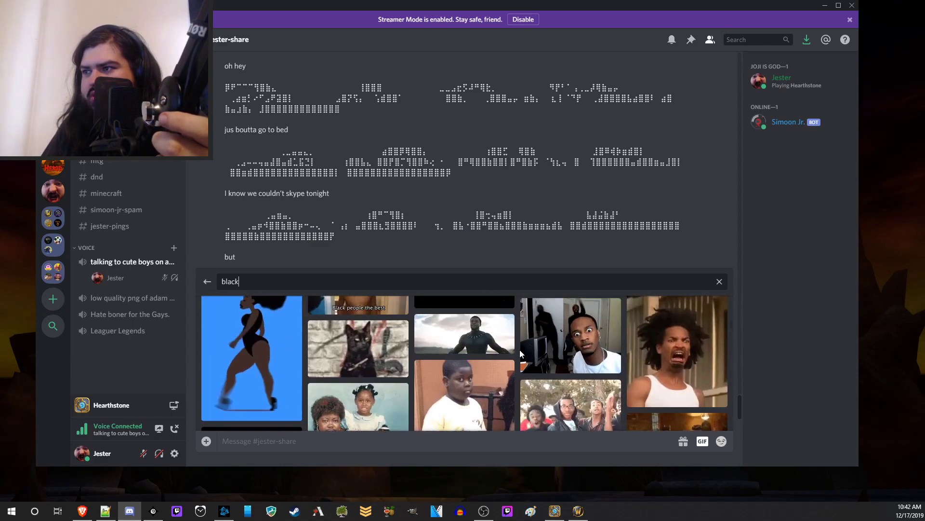
{"action": "scroll", "coordinate": [517, 352], "scroll_direction": "up", "scroll_amount": 2}
{"action": "scroll", "coordinate": [515, 351], "scroll_direction": "up", "scroll_amount": 2}
{"action": "type", "text": " slob"}
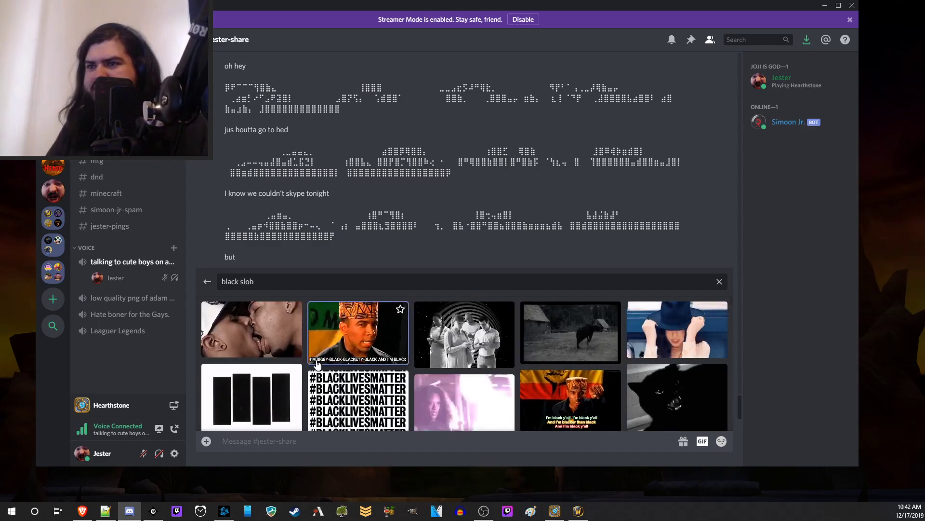
Send the love-slobber tongue GIF, then reopen GIF search and send the slobking pizza GIF
{"action": "left_click", "coordinate": [290, 311]}
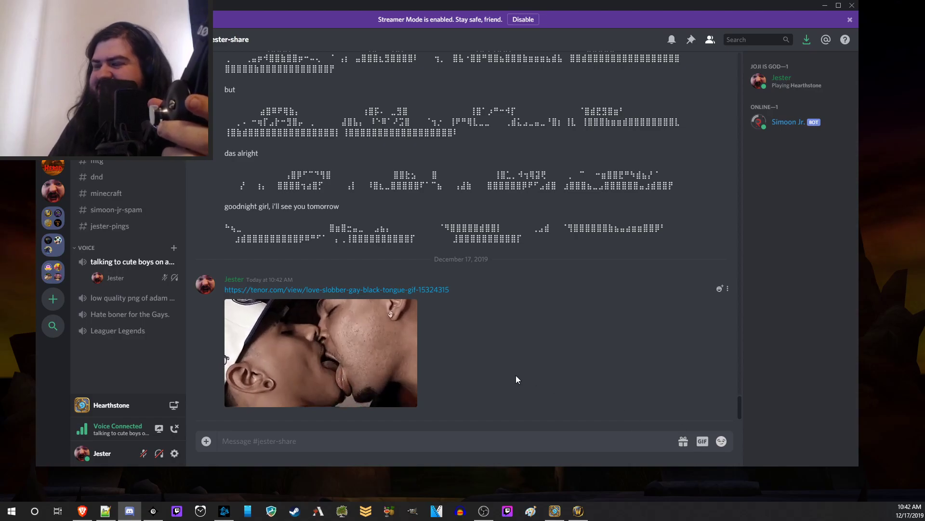
{"action": "left_click_drag", "start_coordinate": [333, 290], "coordinate": [225, 289]}
{"action": "left_click", "coordinate": [532, 344]}
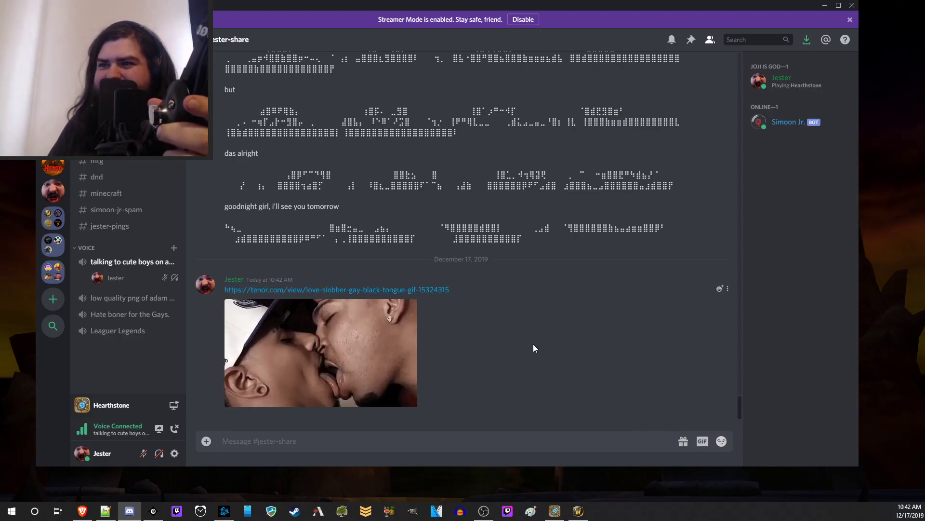
{"action": "left_click", "coordinate": [701, 441]}
{"action": "type", "text": "sl"}
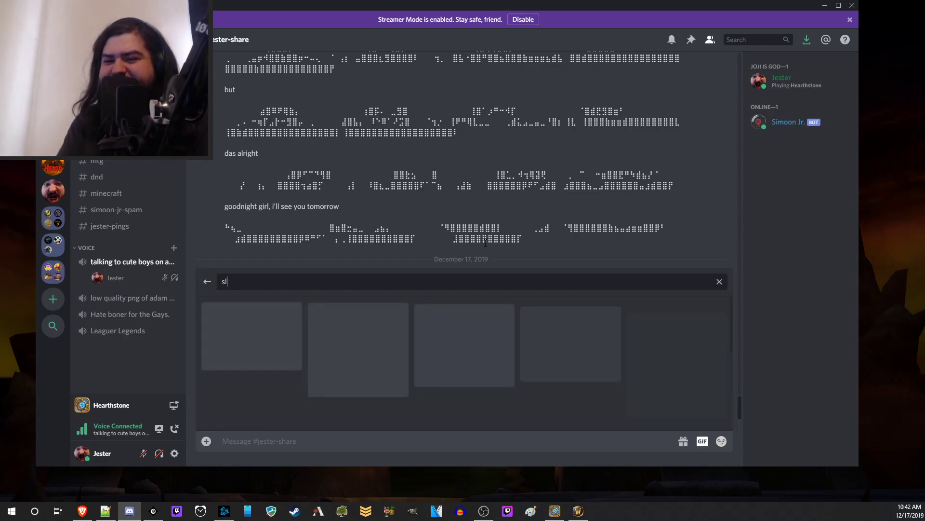
{"action": "type", "text": "ob"}
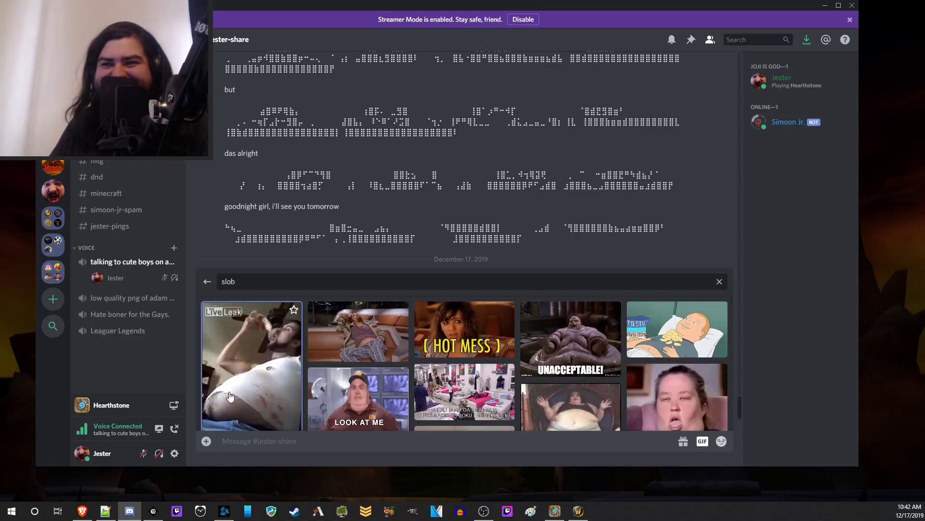
{"action": "left_click", "coordinate": [252, 336]}
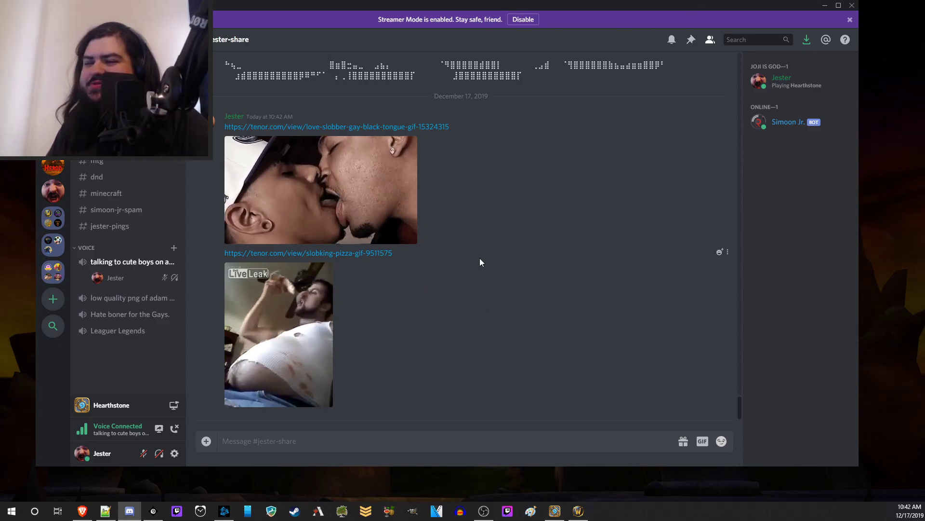
Switch to the other server and open its fight-or-talk channel with the YouTube link
{"action": "left_click", "coordinate": [53, 123]}
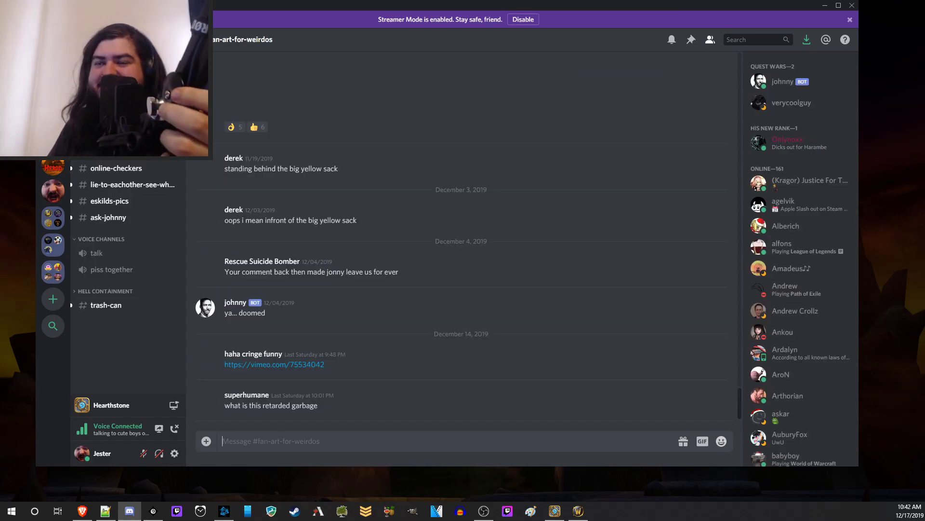
{"action": "left_click", "coordinate": [116, 151]}
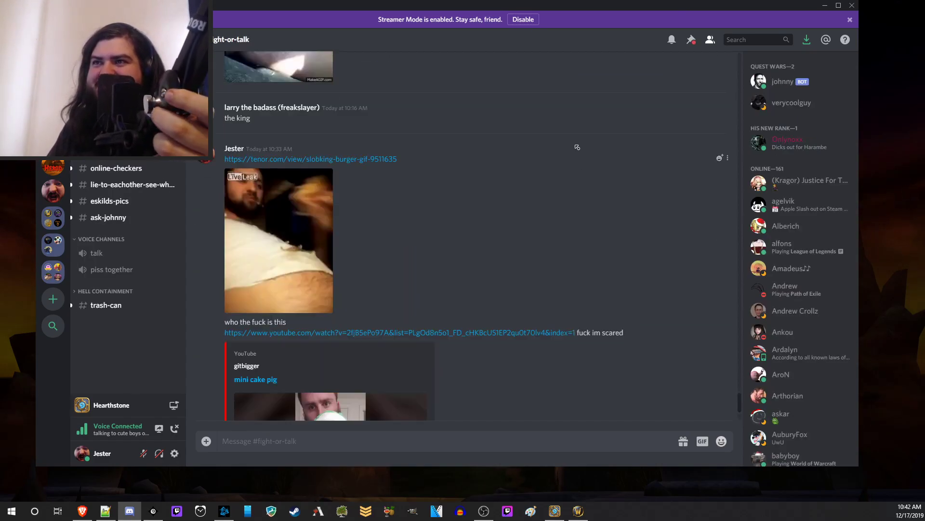
{"action": "scroll", "coordinate": [578, 257], "scroll_direction": "up", "scroll_amount": 5}
{"action": "scroll", "coordinate": [620, 280], "scroll_direction": "up", "scroll_amount": 5}
{"action": "scroll", "coordinate": [621, 288], "scroll_direction": "down", "scroll_amount": 1}
{"action": "scroll", "coordinate": [622, 282], "scroll_direction": "down", "scroll_amount": 8}
{"action": "scroll", "coordinate": [449, 224], "scroll_direction": "up", "scroll_amount": 3}
{"action": "scroll", "coordinate": [463, 249], "scroll_direction": "down", "scroll_amount": 5}
{"action": "scroll", "coordinate": [486, 240], "scroll_direction": "down", "scroll_amount": 5}
{"action": "scroll", "coordinate": [489, 238], "scroll_direction": "down", "scroll_amount": 5}
{"action": "scroll", "coordinate": [493, 237], "scroll_direction": "down", "scroll_amount": 5}
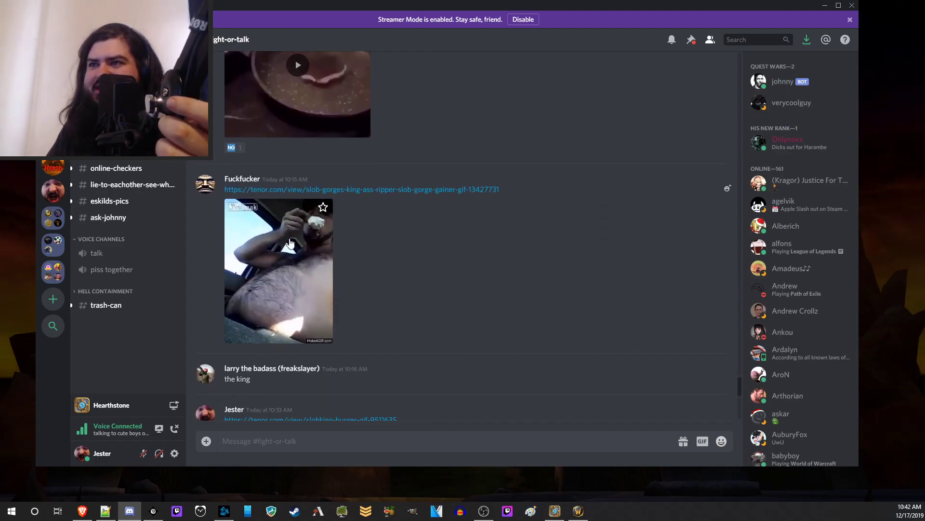
{"action": "scroll", "coordinate": [455, 255], "scroll_direction": "down", "scroll_amount": 5}
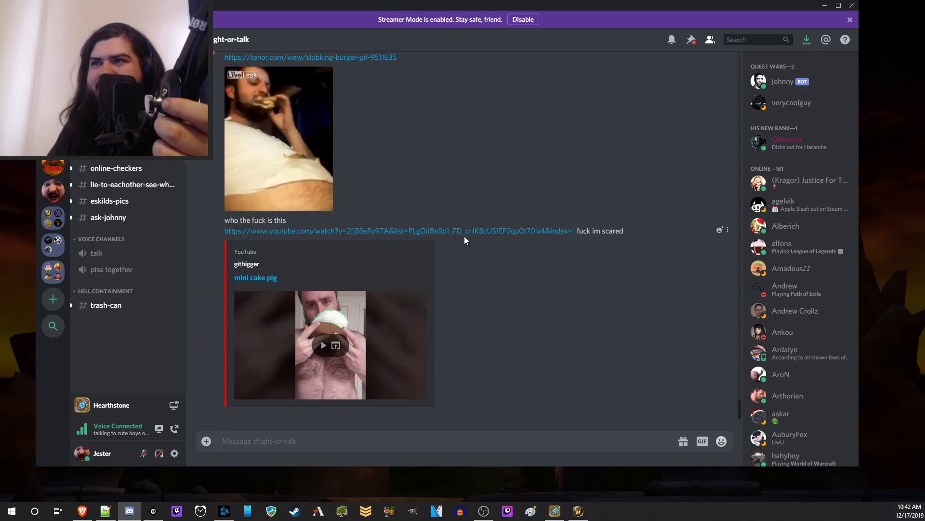
{"action": "scroll", "coordinate": [449, 261], "scroll_direction": "up", "scroll_amount": 4}
{"action": "scroll", "coordinate": [429, 281], "scroll_direction": "down", "scroll_amount": 2}
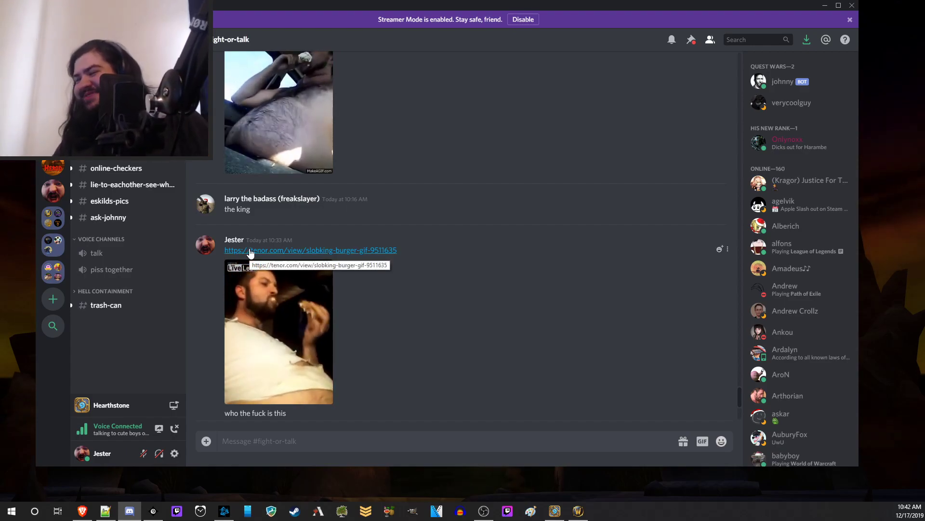
{"action": "scroll", "coordinate": [383, 296], "scroll_direction": "down", "scroll_amount": 3}
{"action": "scroll", "coordinate": [375, 224], "scroll_direction": "up", "scroll_amount": 3}
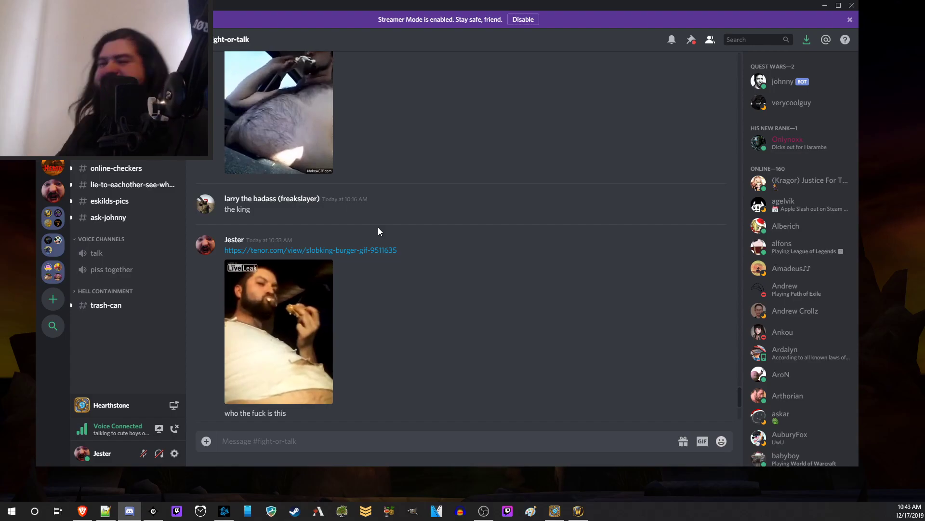
{"action": "mouse_move", "coordinate": [311, 249]}
{"action": "scroll", "coordinate": [378, 257], "scroll_direction": "up", "scroll_amount": 3}
{"action": "scroll", "coordinate": [434, 217], "scroll_direction": "up", "scroll_amount": 3}
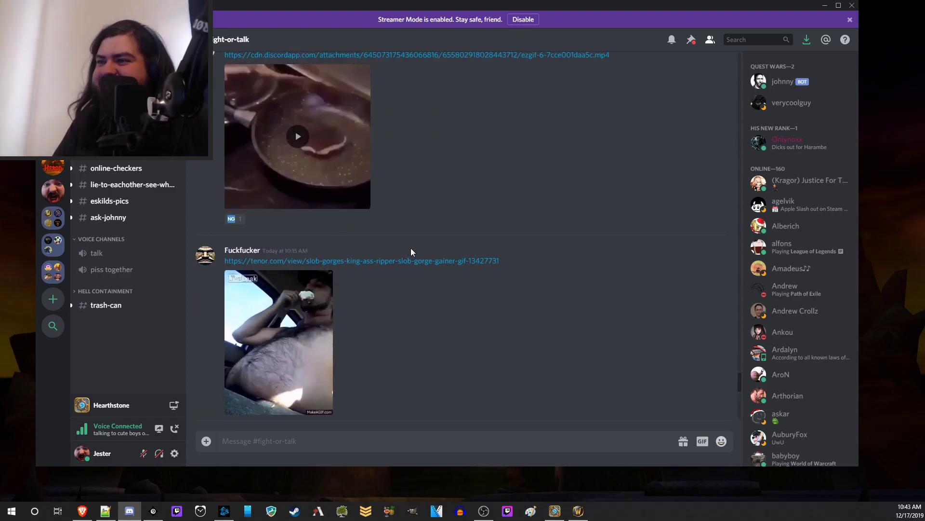
{"action": "mouse_move", "coordinate": [439, 260]}
{"action": "left_mouse_down"}
{"action": "mouse_move", "coordinate": [221, 262]}
{"action": "mouse_move", "coordinate": [492, 268]}
{"action": "left_mouse_up"}
Turn mini cake pig's volume to maximum, and collapse then re-expand the Mess eating playlist
{"action": "left_click", "coordinate": [491, 290]}
{"action": "scroll", "coordinate": [484, 331], "scroll_direction": "down", "scroll_amount": 5}
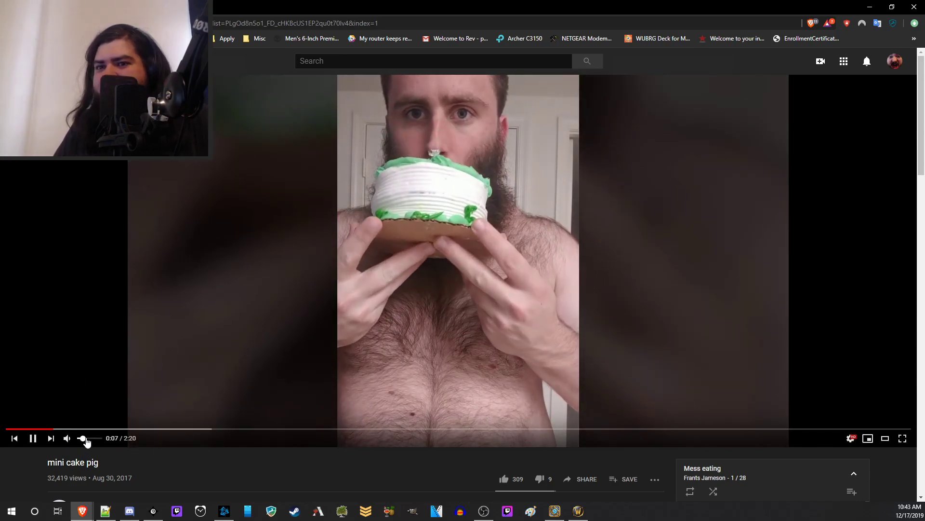
{"action": "left_click", "coordinate": [99, 438]}
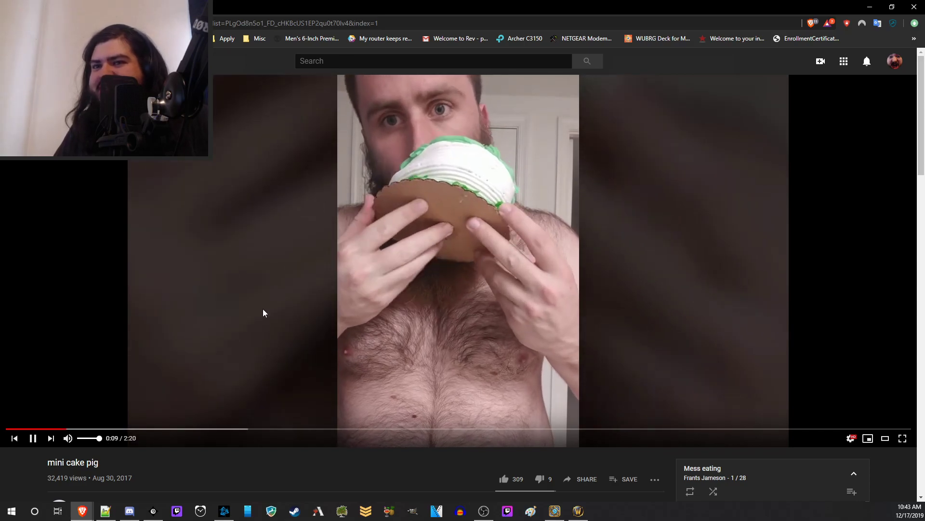
{"action": "scroll", "coordinate": [267, 310], "scroll_direction": "down", "scroll_amount": 3}
{"action": "scroll", "coordinate": [272, 322], "scroll_direction": "up", "scroll_amount": 3}
{"action": "scroll", "coordinate": [290, 341], "scroll_direction": "down", "scroll_amount": 3}
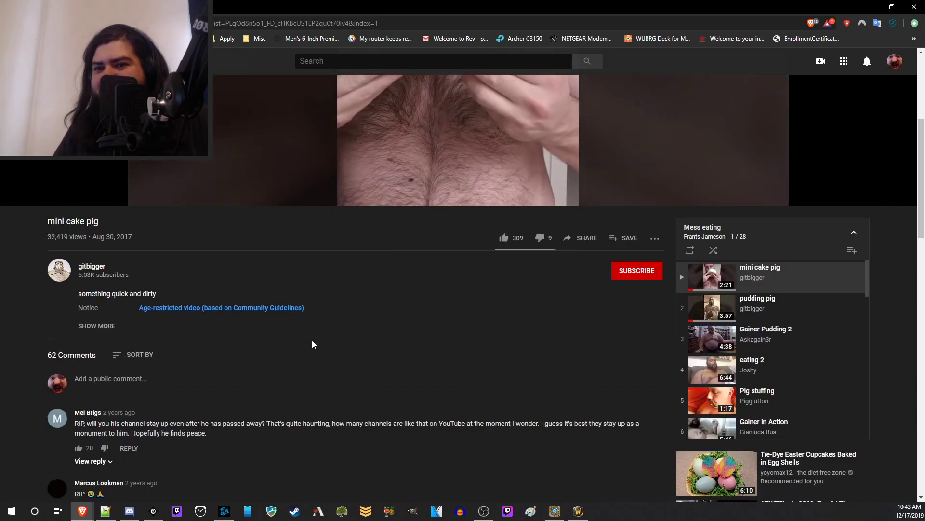
{"action": "scroll", "coordinate": [322, 328], "scroll_direction": "down", "scroll_amount": 1}
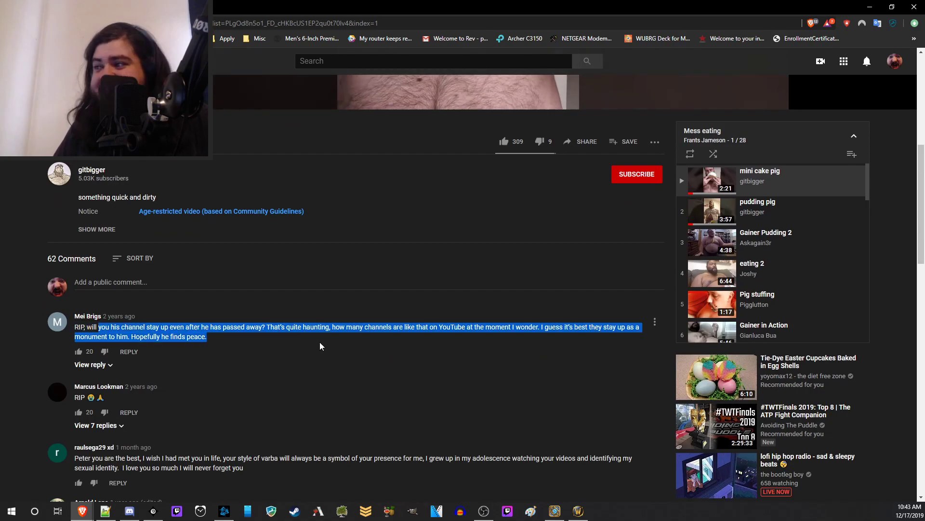
{"action": "scroll", "coordinate": [320, 341], "scroll_direction": "up", "scroll_amount": 5}
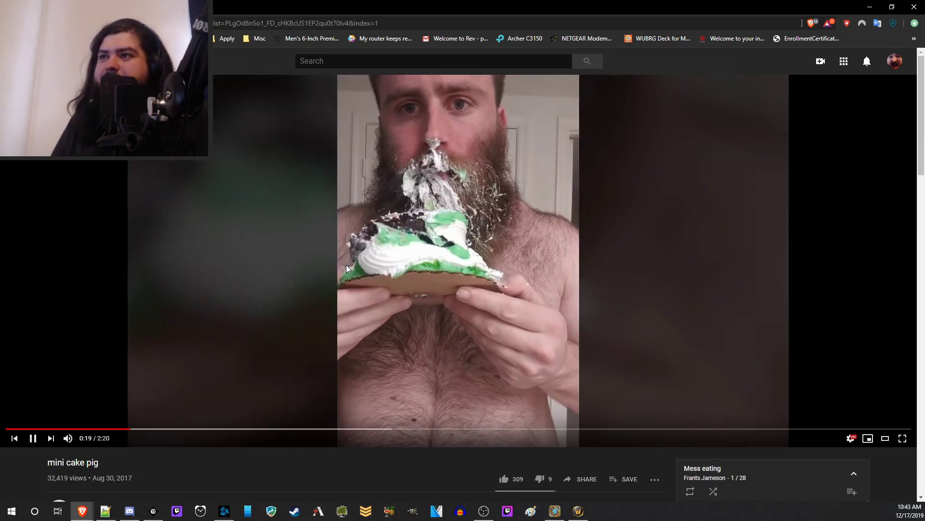
{"action": "scroll", "coordinate": [525, 246], "scroll_direction": "down", "scroll_amount": 2}
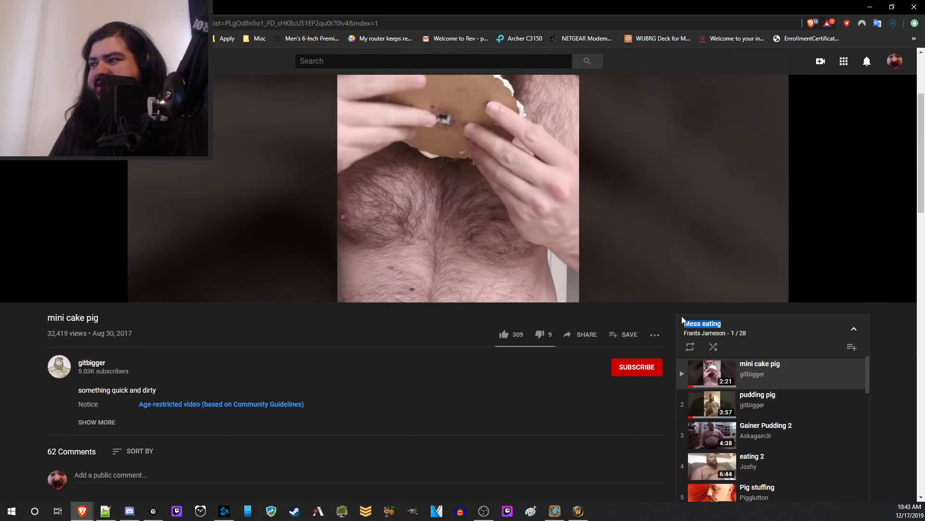
{"action": "left_click", "coordinate": [770, 322]}
{"action": "scroll", "coordinate": [319, 344], "scroll_direction": "up", "scroll_amount": 1}
{"action": "scroll", "coordinate": [322, 345], "scroll_direction": "up", "scroll_amount": 1}
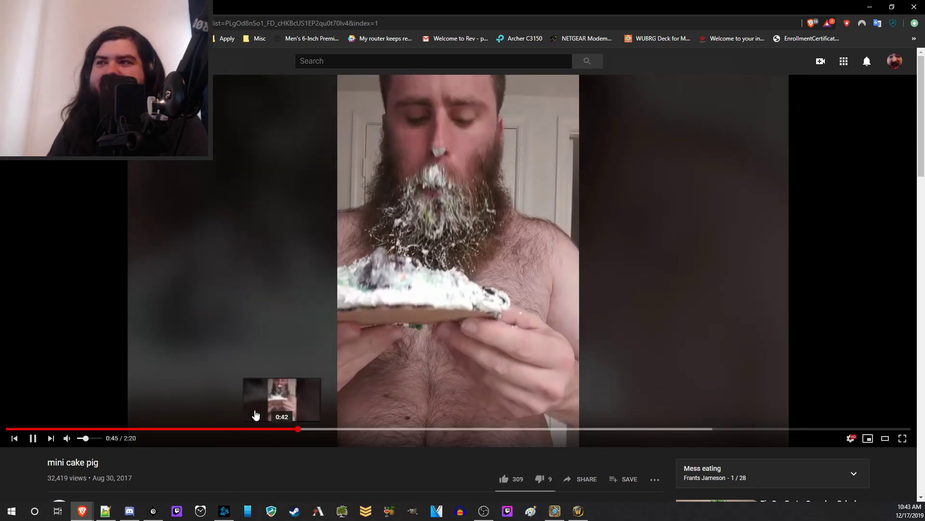
{"action": "scroll", "coordinate": [246, 376], "scroll_direction": "down", "scroll_amount": 2}
{"action": "scroll", "coordinate": [531, 402], "scroll_direction": "down", "scroll_amount": 2}
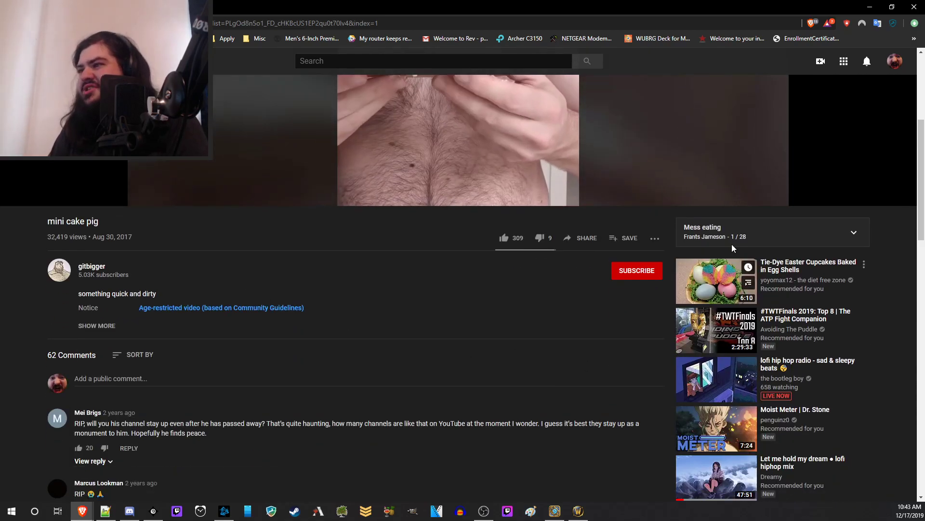
{"action": "left_click", "coordinate": [811, 238]}
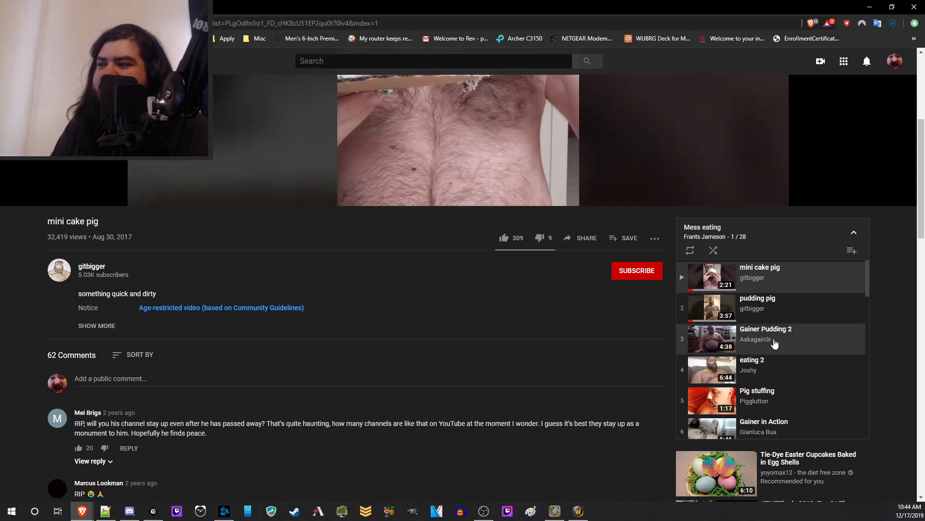
{"action": "scroll", "coordinate": [782, 342], "scroll_direction": "down", "scroll_amount": 2}
{"action": "scroll", "coordinate": [789, 339], "scroll_direction": "down", "scroll_amount": 4}
{"action": "scroll", "coordinate": [789, 339], "scroll_direction": "down", "scroll_amount": 3}
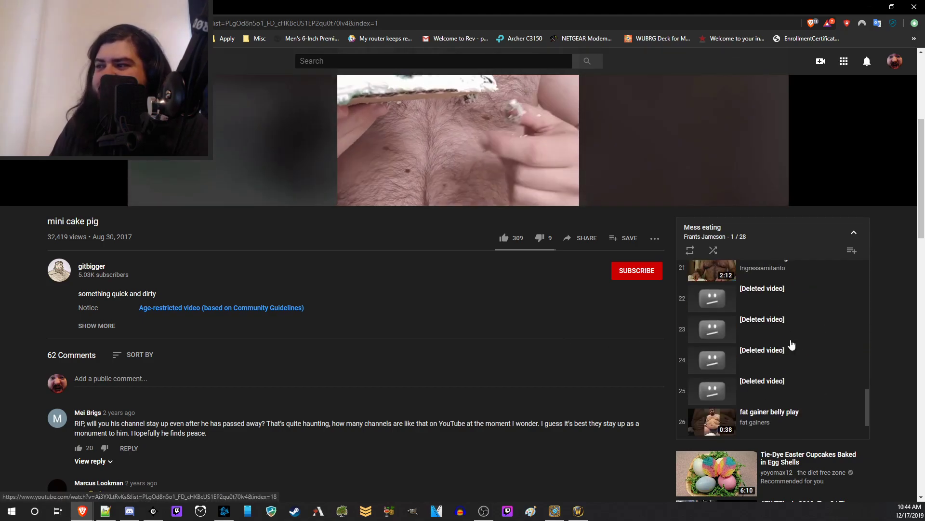
{"action": "scroll", "coordinate": [792, 333], "scroll_direction": "up", "scroll_amount": 3}
{"action": "scroll", "coordinate": [798, 326], "scroll_direction": "up", "scroll_amount": 2}
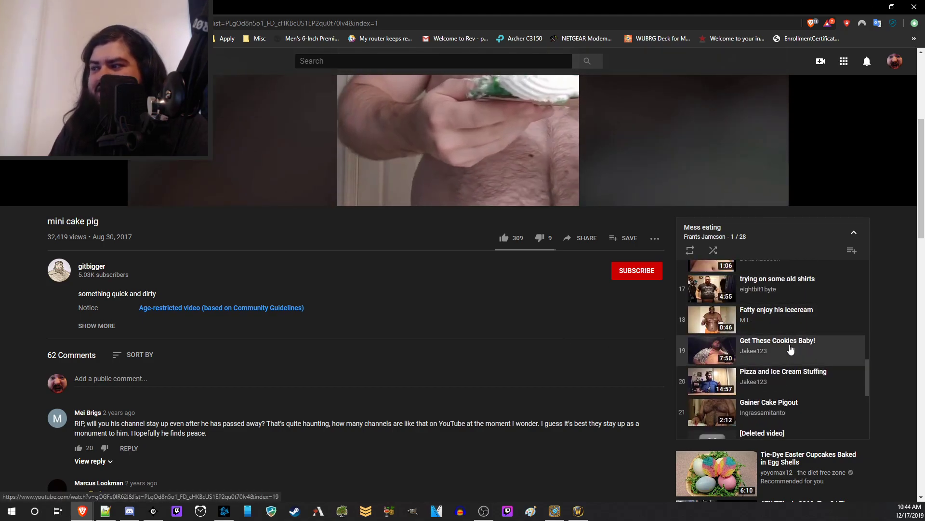
{"action": "scroll", "coordinate": [792, 348], "scroll_direction": "down", "scroll_amount": 3}
{"action": "scroll", "coordinate": [372, 349], "scroll_direction": "up", "scroll_amount": 3}
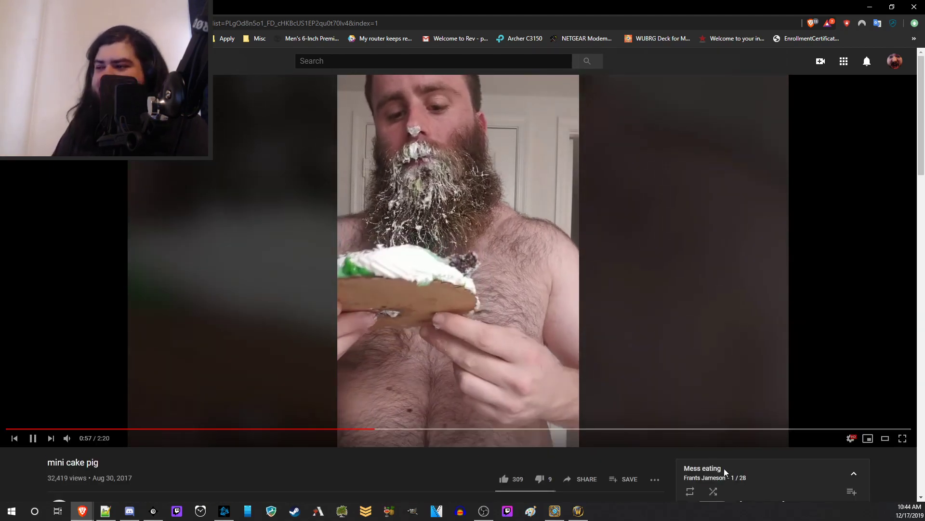
{"action": "scroll", "coordinate": [339, 327], "scroll_direction": "down", "scroll_amount": 2}
{"action": "scroll", "coordinate": [339, 327], "scroll_direction": "down", "scroll_amount": 2}
{"action": "scroll", "coordinate": [818, 432], "scroll_direction": "up", "scroll_amount": 3}
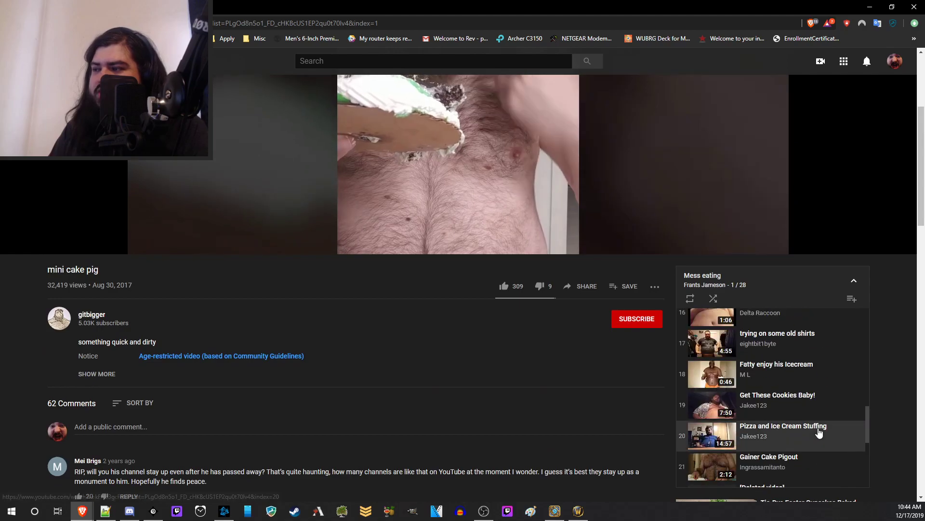
{"action": "scroll", "coordinate": [797, 442], "scroll_direction": "up", "scroll_amount": 8}
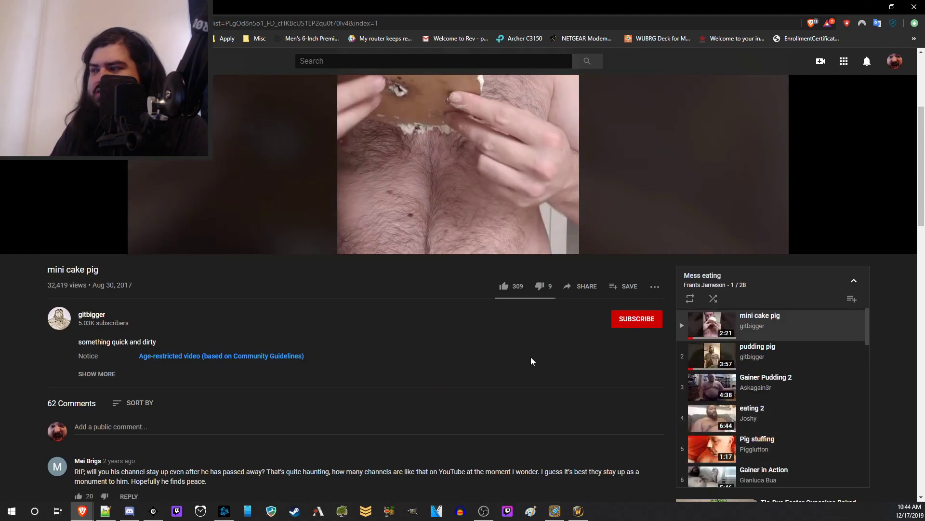
Play pudding pig, select the page text and the 80,122 view count, then pause the video
{"action": "left_click", "coordinate": [786, 359]}
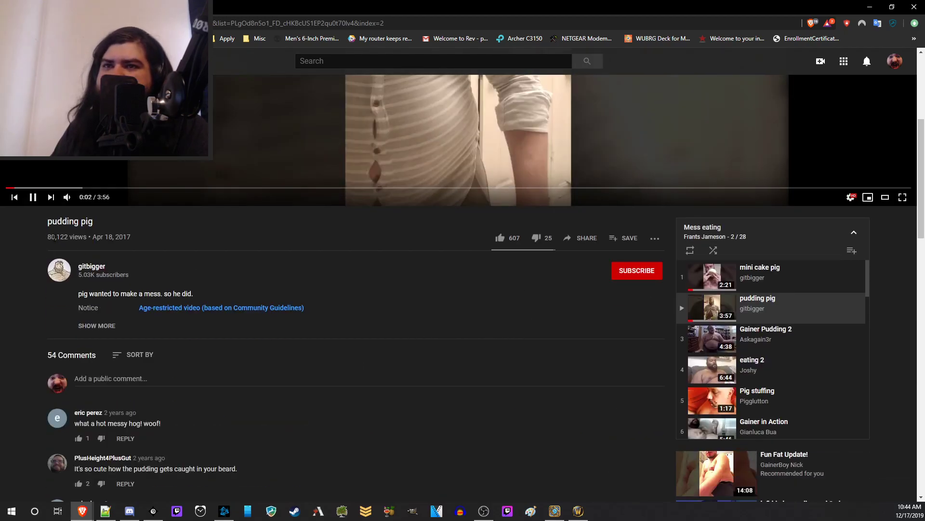
{"action": "key", "text": "ctrl+a"}
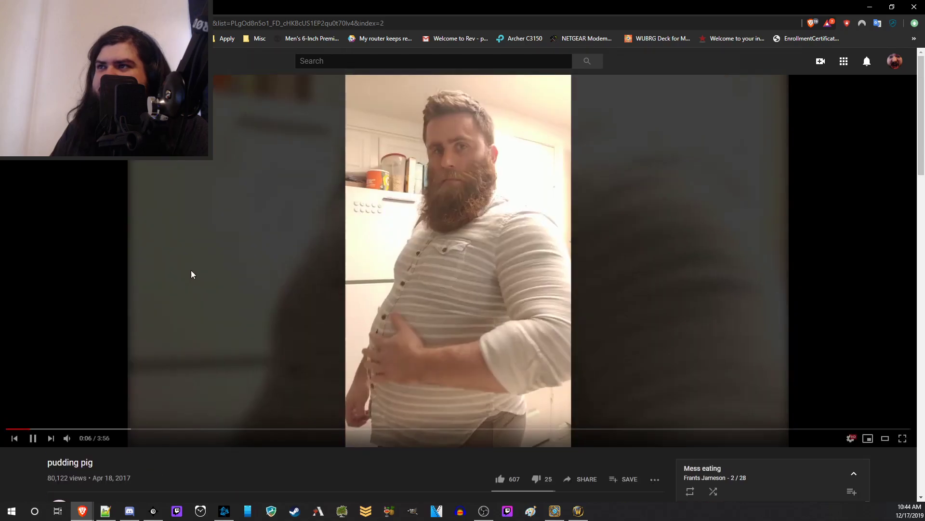
{"action": "scroll", "coordinate": [166, 260], "scroll_direction": "up", "scroll_amount": 3}
{"action": "scroll", "coordinate": [130, 380], "scroll_direction": "down", "scroll_amount": 2}
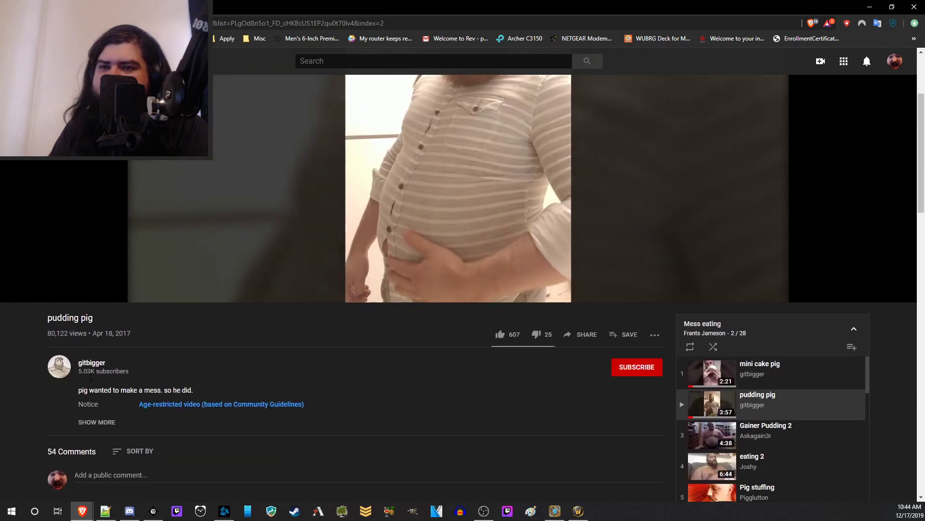
{"action": "key", "text": "ctrl+a"}
{"action": "left_click", "coordinate": [46, 334]}
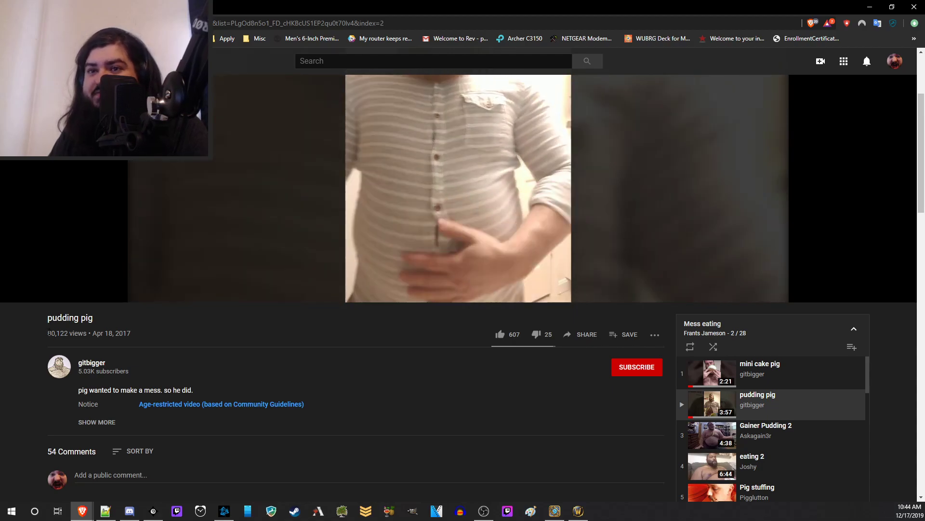
{"action": "double_click", "coordinate": [56, 334]}
{"action": "scroll", "coordinate": [296, 360], "scroll_direction": "up", "scroll_amount": 2}
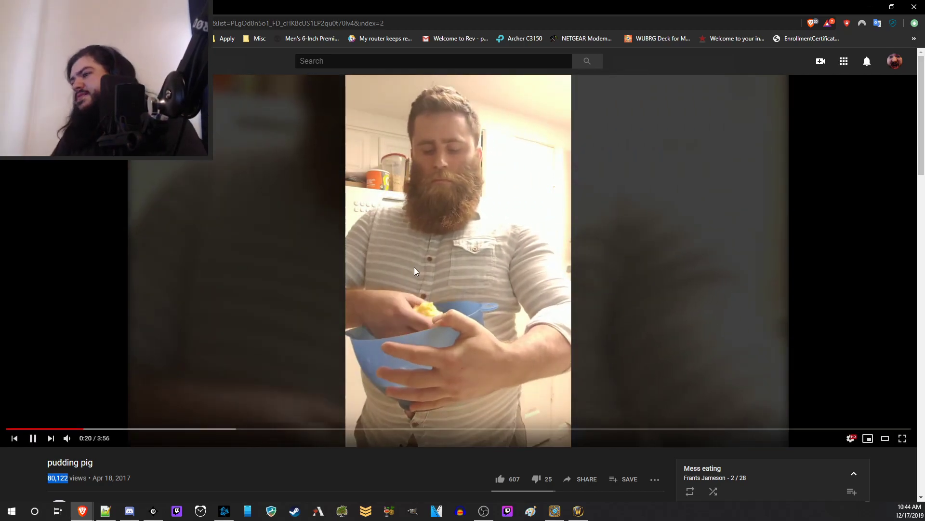
{"action": "left_click", "coordinate": [446, 242]}
{"action": "scroll", "coordinate": [532, 319], "scroll_direction": "down", "scroll_amount": 3}
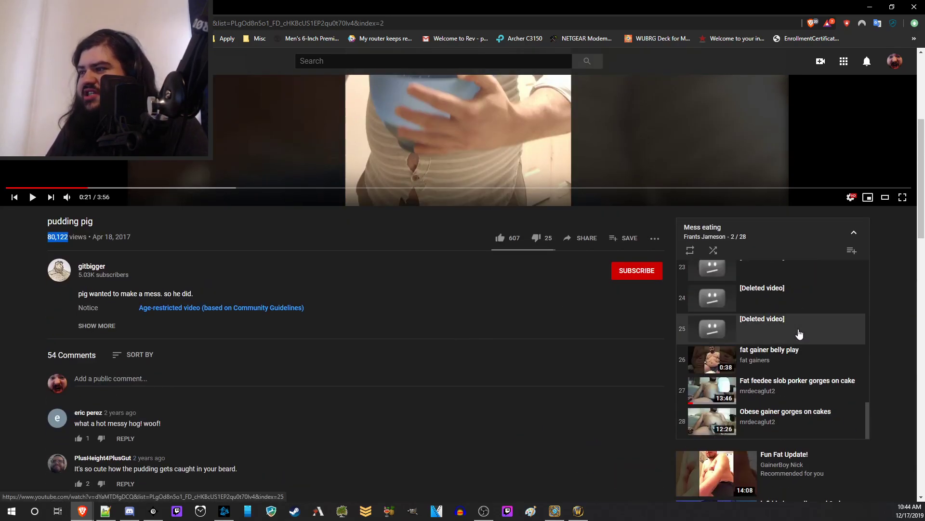
Start fat gainer belly play from the playlist, then bring Discord to the front
{"action": "left_click", "coordinate": [766, 363]}
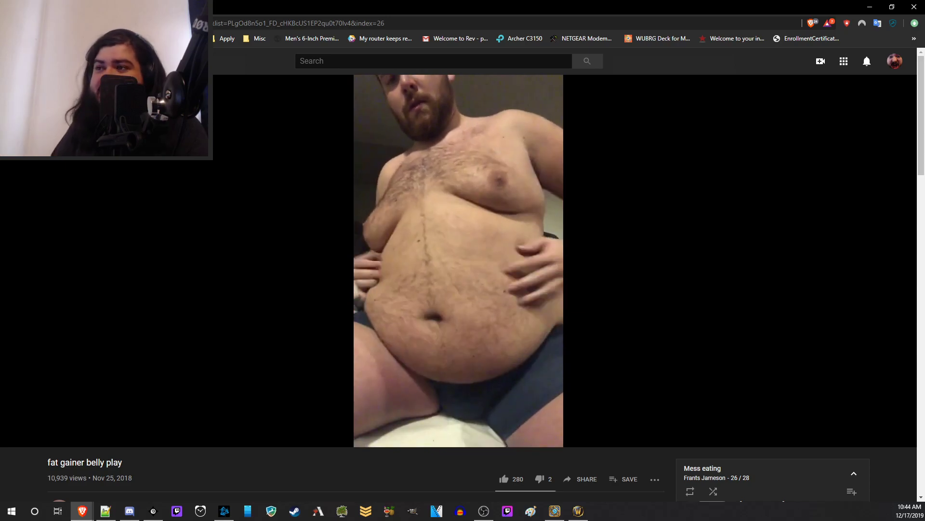
{"action": "scroll", "coordinate": [404, 296], "scroll_direction": "down", "scroll_amount": 3}
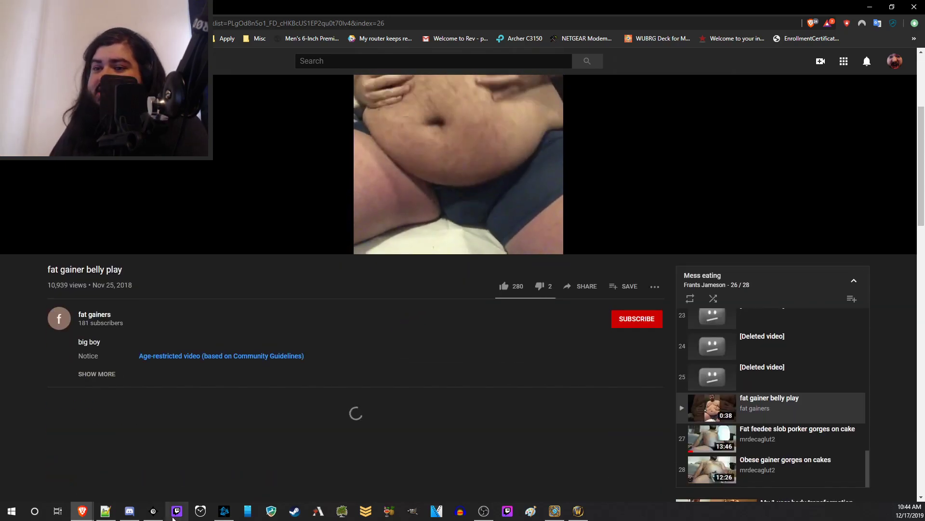
{"action": "left_click", "coordinate": [127, 513]}
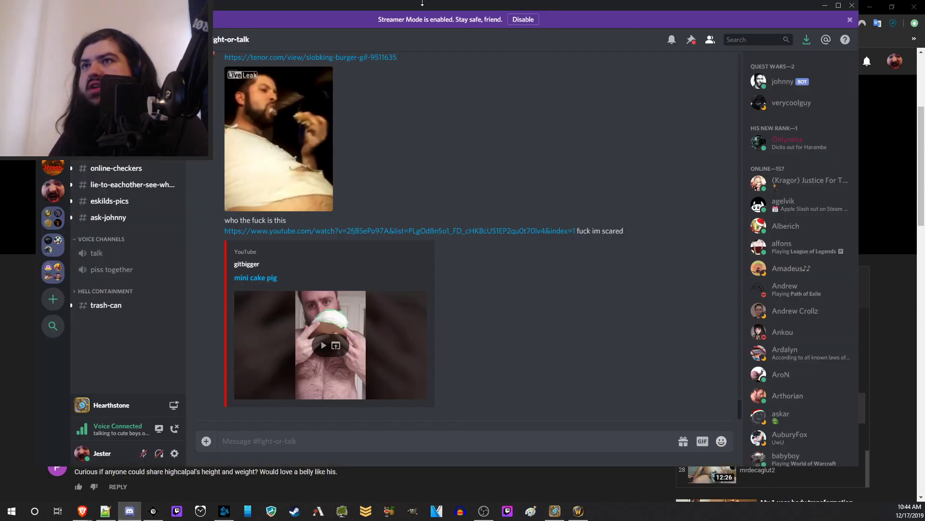
Minimize and restore Discord, scroll the chat slightly, and drag the window lower over YouTube
{"action": "left_click", "coordinate": [128, 511]}
{"action": "left_click", "coordinate": [129, 511]}
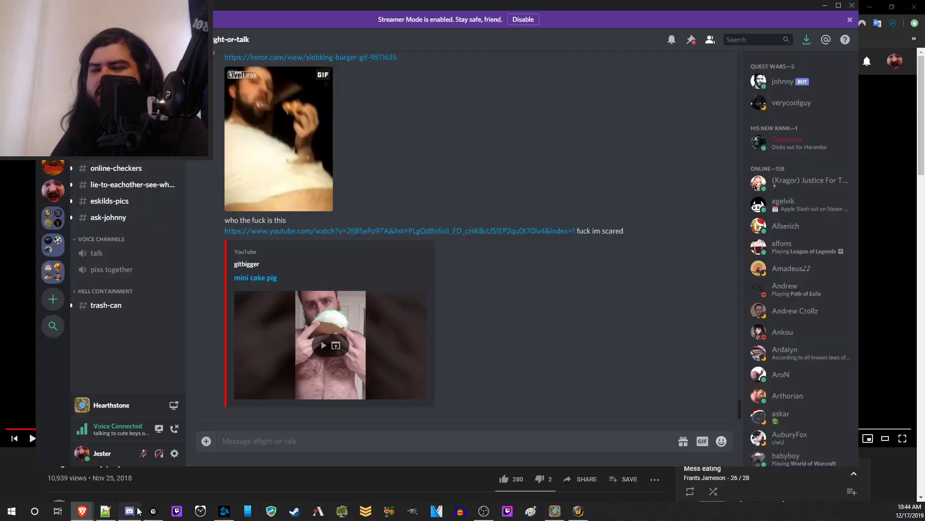
{"action": "scroll", "coordinate": [371, 316], "scroll_direction": "up", "scroll_amount": 3}
{"action": "scroll", "coordinate": [383, 310], "scroll_direction": "up", "scroll_amount": 2}
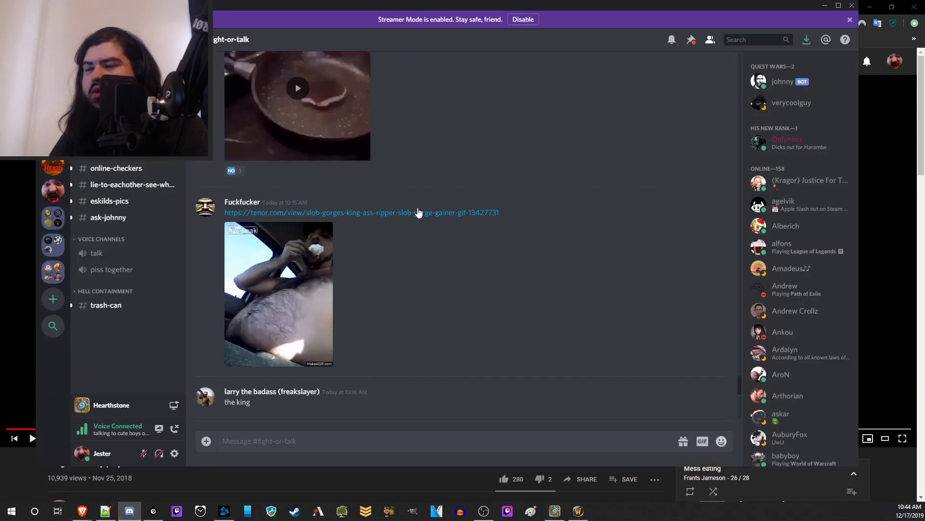
{"action": "left_click_drag", "start_coordinate": [429, 225], "coordinate": [430, 222]}
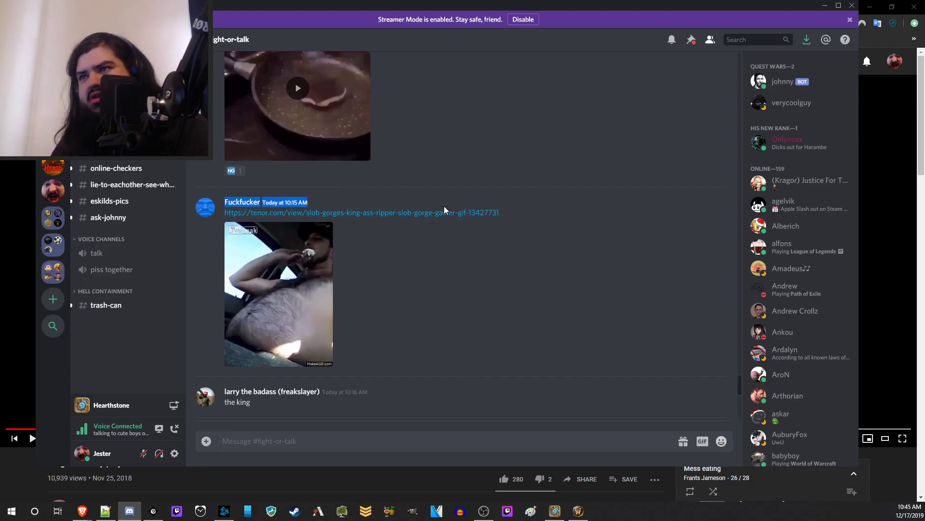
{"action": "scroll", "coordinate": [503, 275], "scroll_direction": "up", "scroll_amount": 3}
{"action": "scroll", "coordinate": [503, 272], "scroll_direction": "up", "scroll_amount": 3}
{"action": "scroll", "coordinate": [504, 265], "scroll_direction": "down", "scroll_amount": 6}
{"action": "scroll", "coordinate": [514, 162], "scroll_direction": "down", "scroll_amount": 5}
{"action": "mouse_move", "coordinate": [390, 4]}
{"action": "left_mouse_down"}
{"action": "mouse_move", "coordinate": [378, 96]}
{"action": "mouse_move", "coordinate": [408, 50]}
{"action": "left_mouse_up"}
{"action": "left_click", "coordinate": [411, 4]}
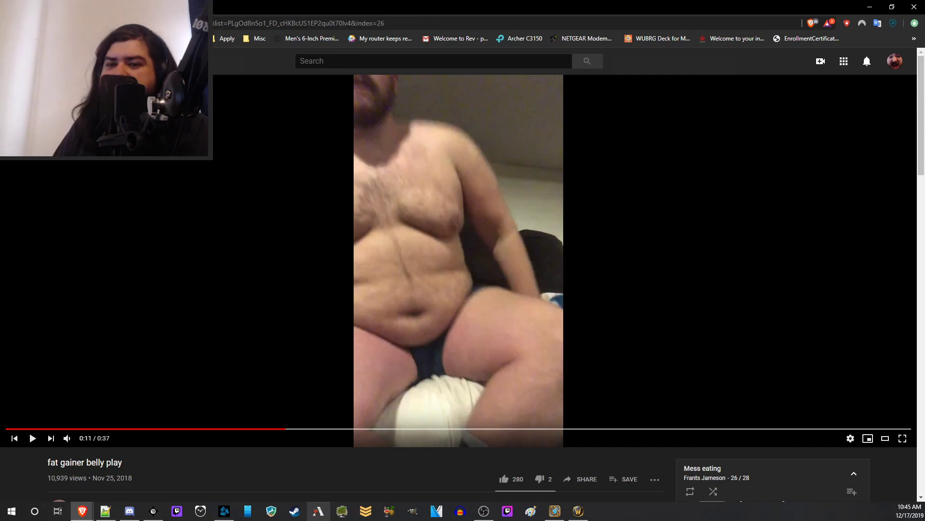
{"action": "left_click", "coordinate": [124, 511]}
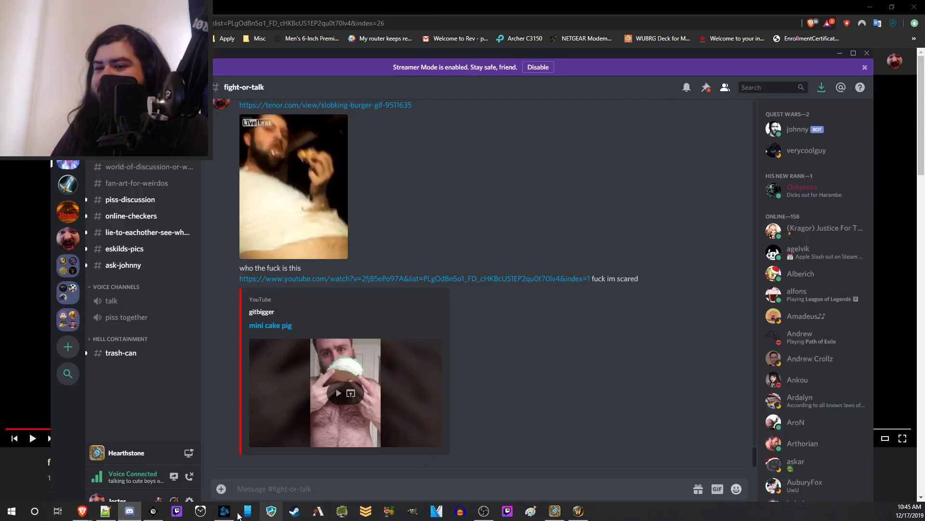